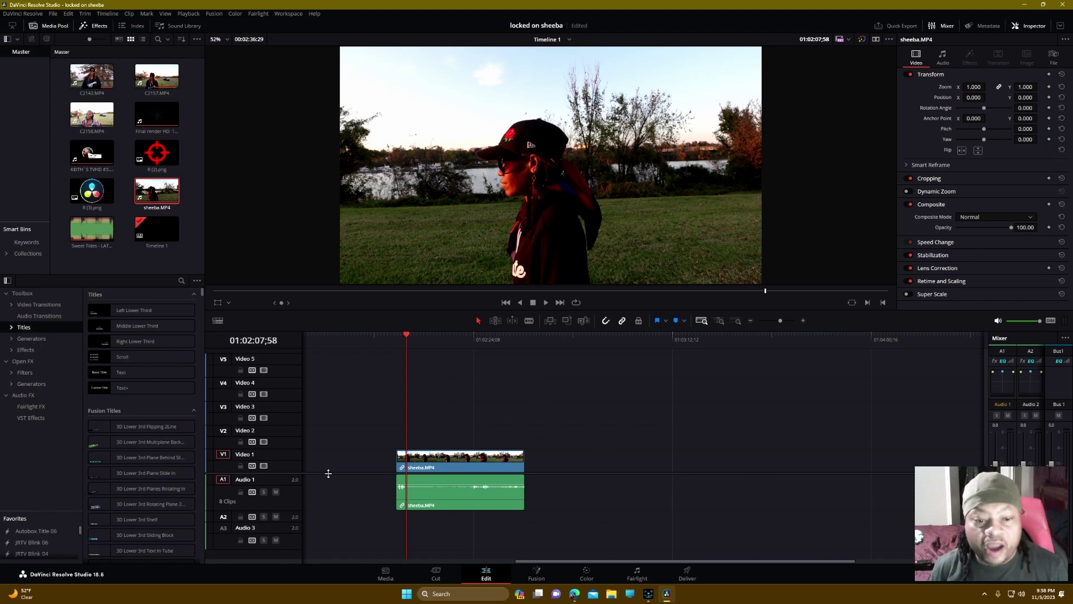
# Find and select the sheeba.MP4 clip on the Edit timeline, then open it in Fusion
pyautogui.scroll(1, 284, 475)
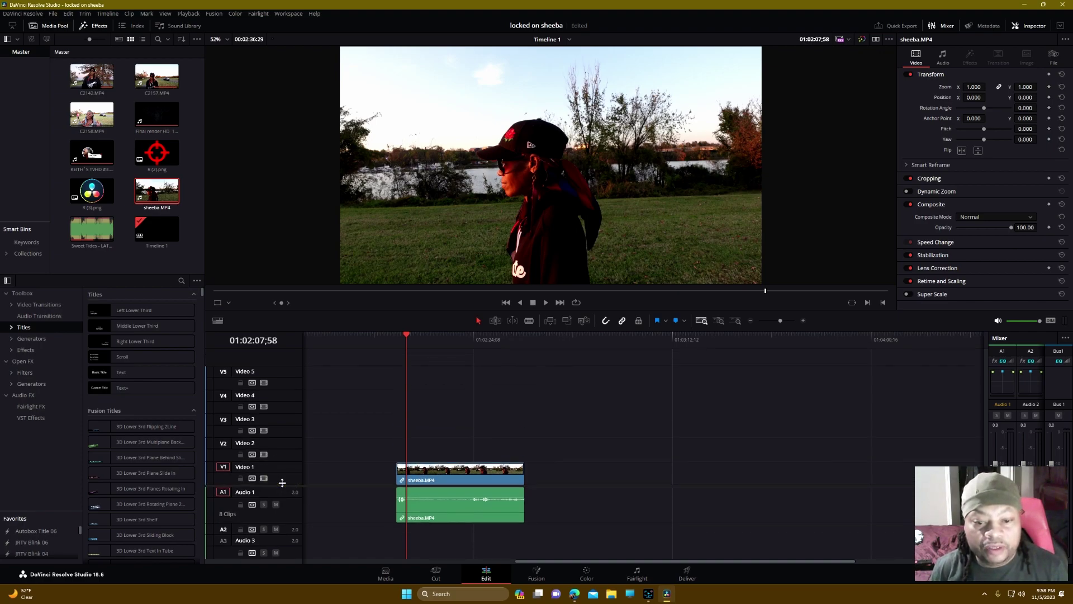
pyautogui.hscroll(-5, 285, 480)
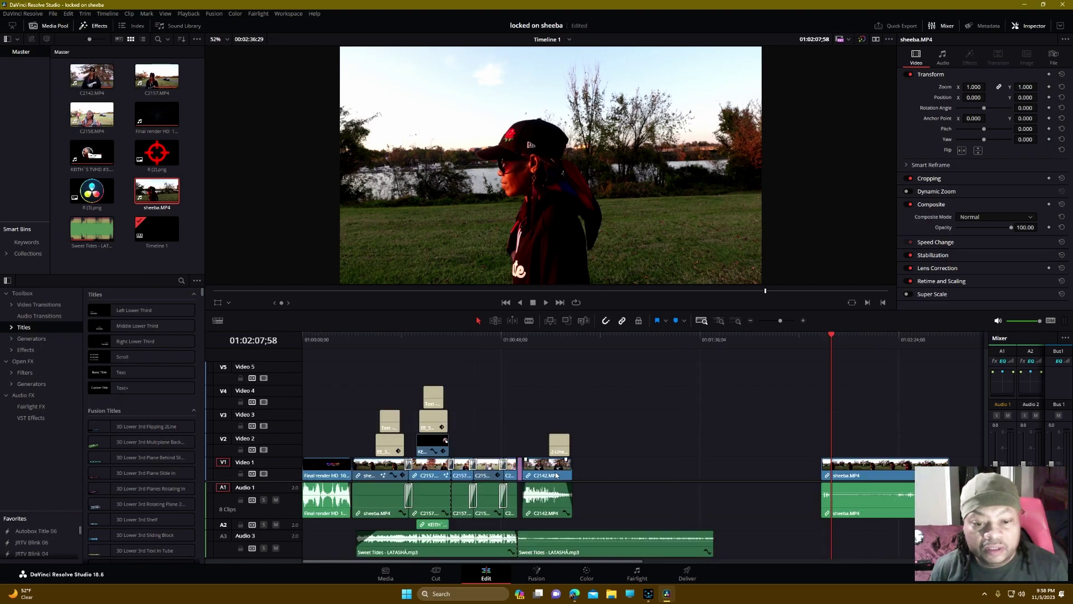
pyautogui.hscroll(6, 808, 532)
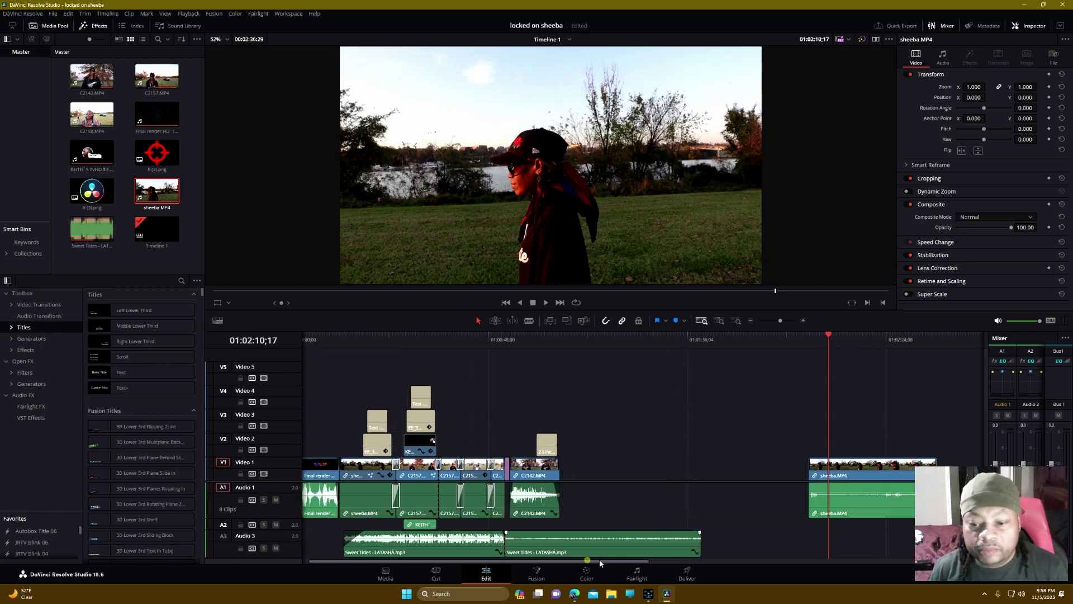
pyautogui.hscroll(1, 808, 532)
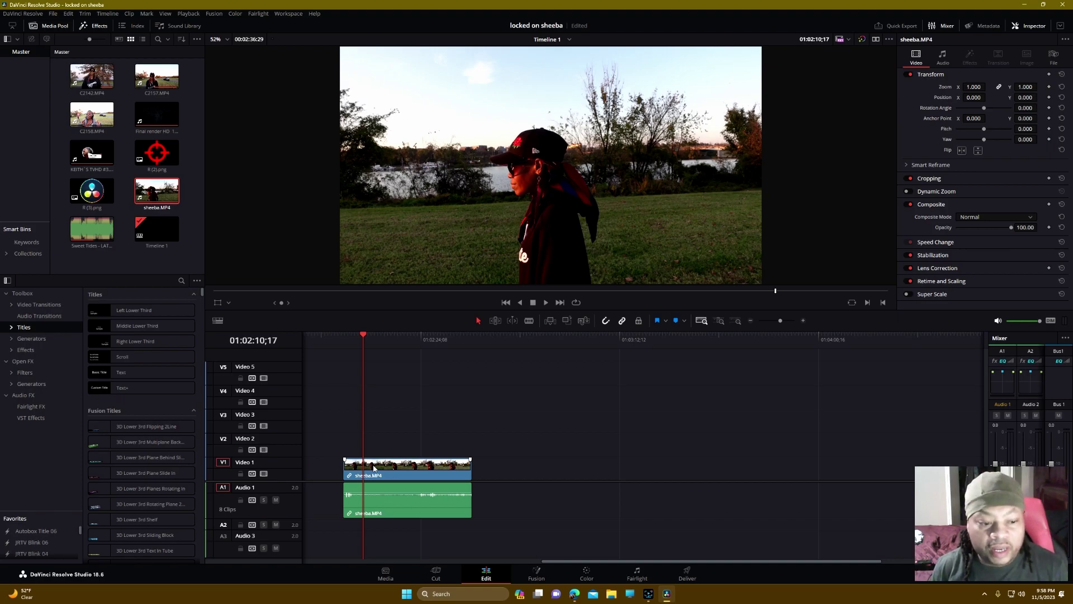
pyautogui.click(373, 467)
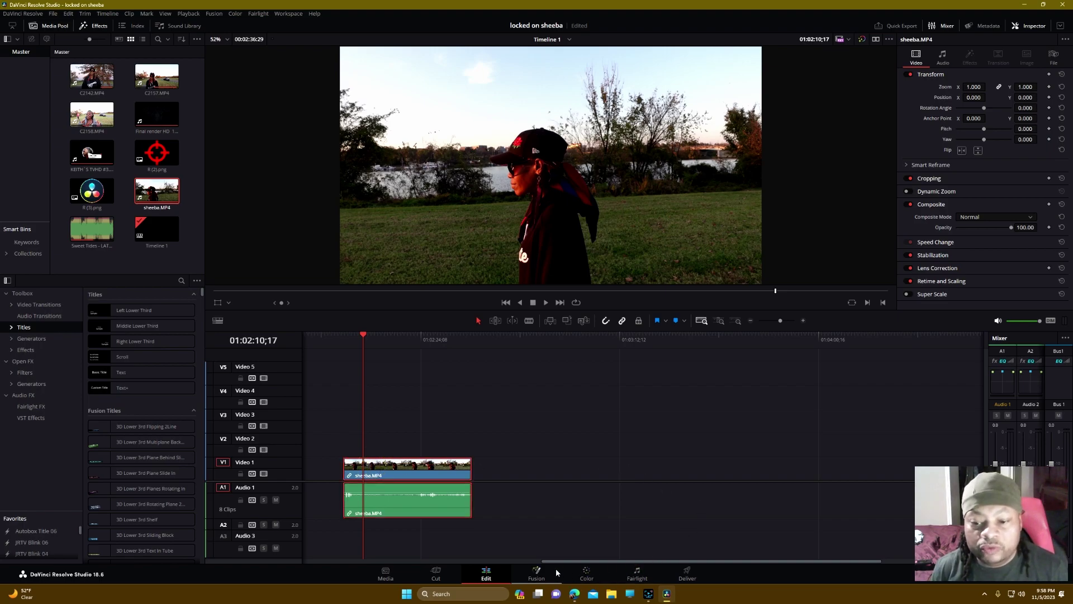
pyautogui.click(535, 571)
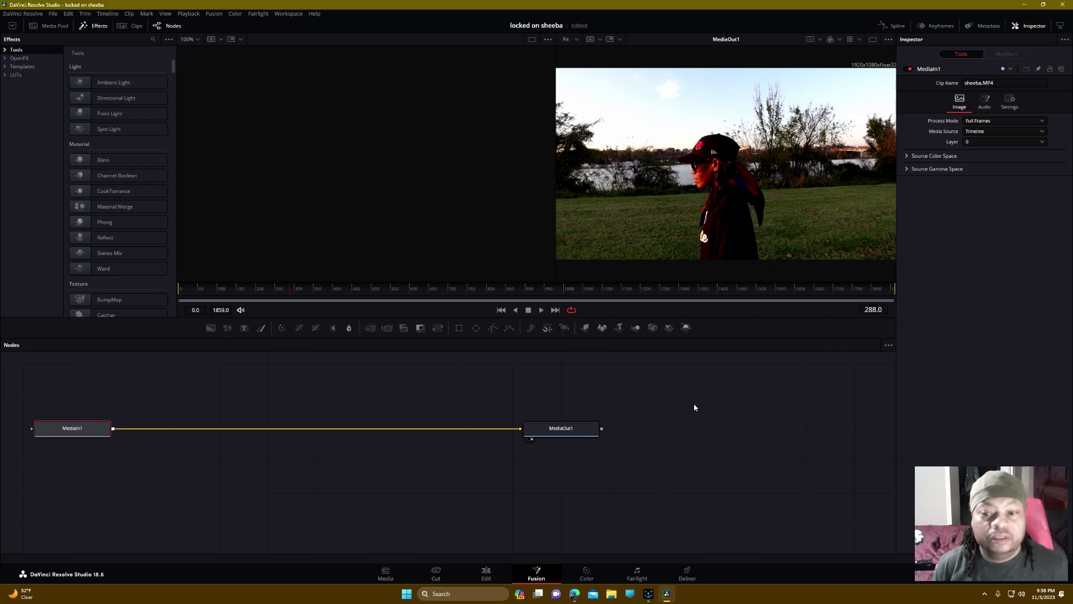
# Move MediaIn1 closer to MediaOut1, straighten their link, and select MediaIn1
pyautogui.moveTo(89, 428); pyautogui.dragTo(284, 421)
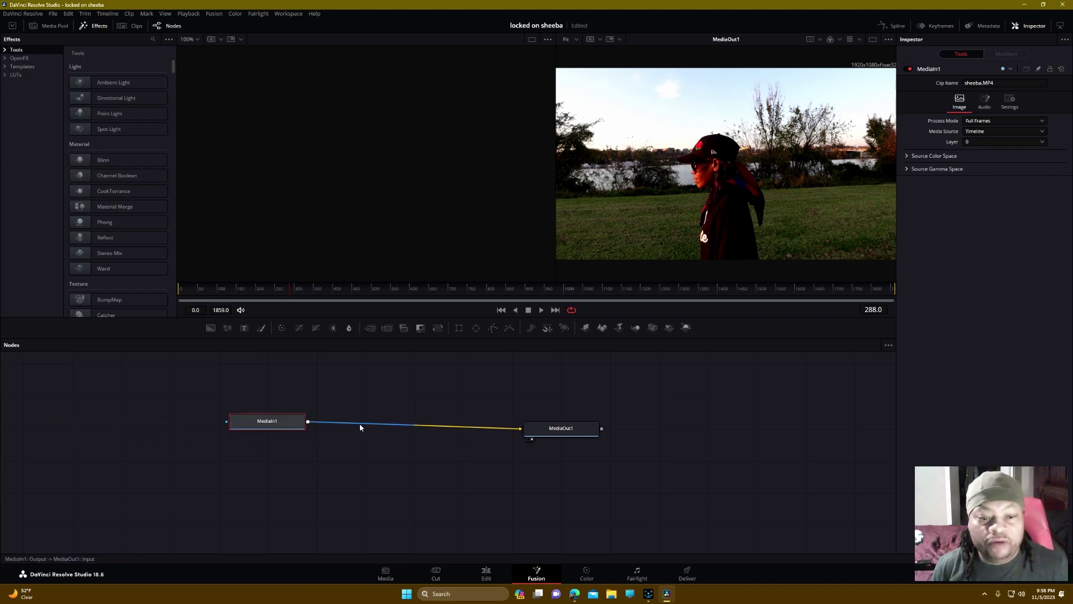
pyautogui.moveTo(559, 427); pyautogui.dragTo(564, 427)
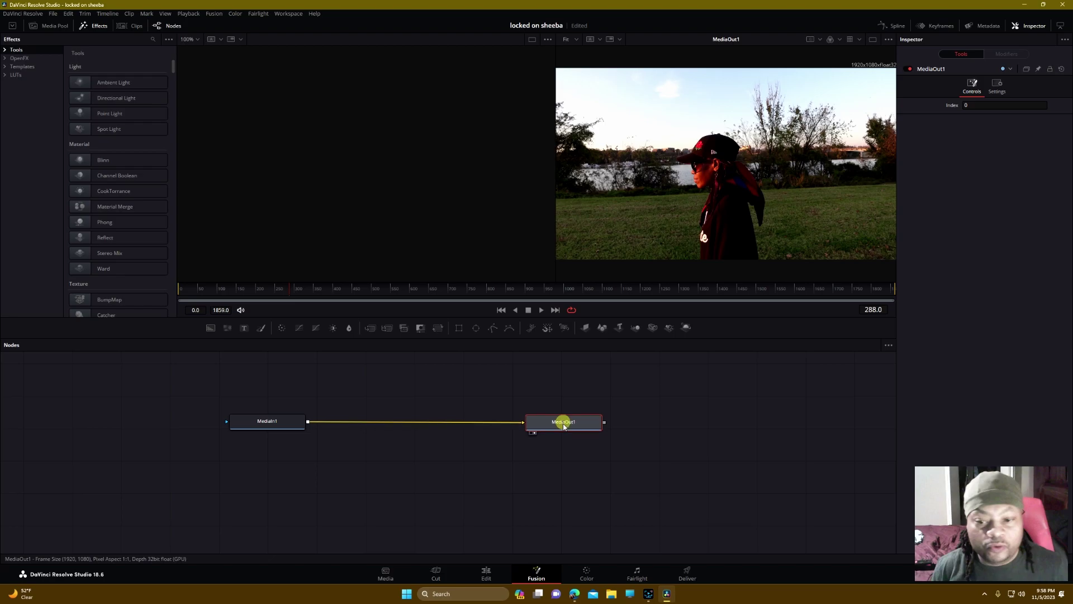
pyautogui.click(449, 388)
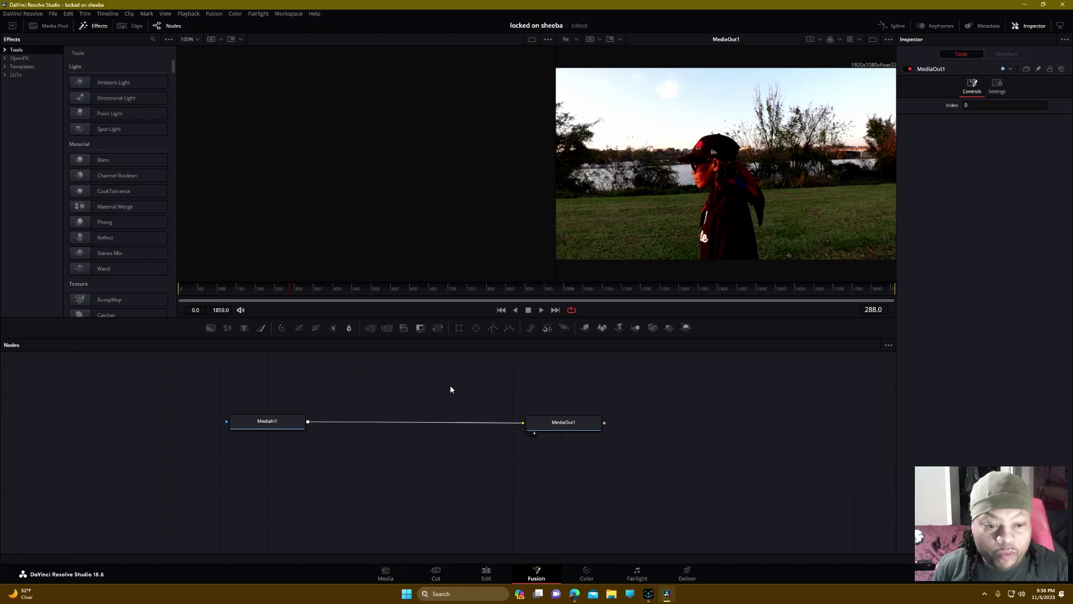
pyautogui.click(271, 423)
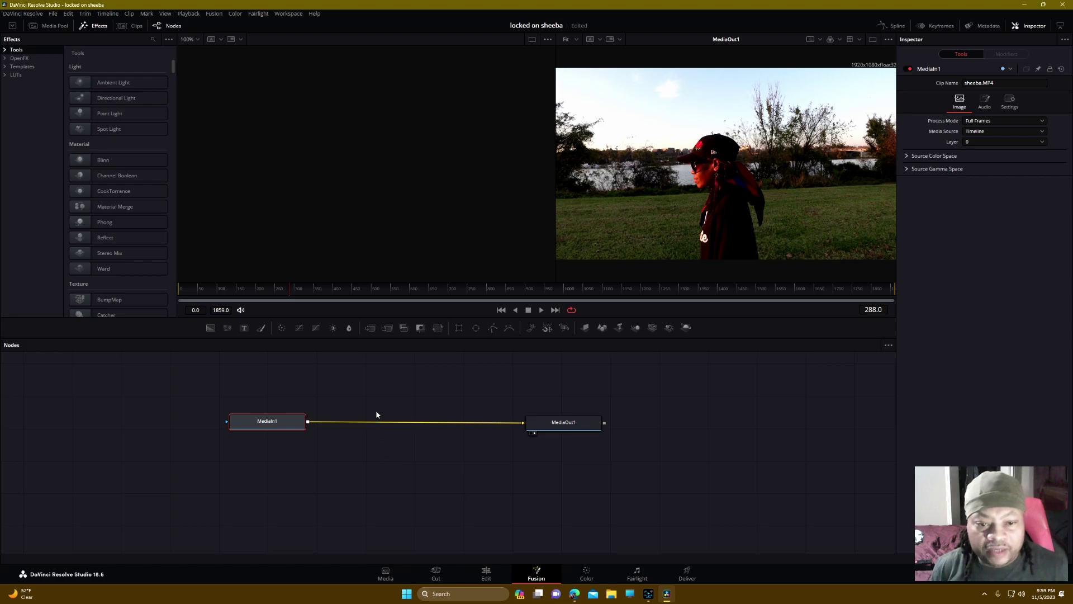
pyautogui.click(279, 423)
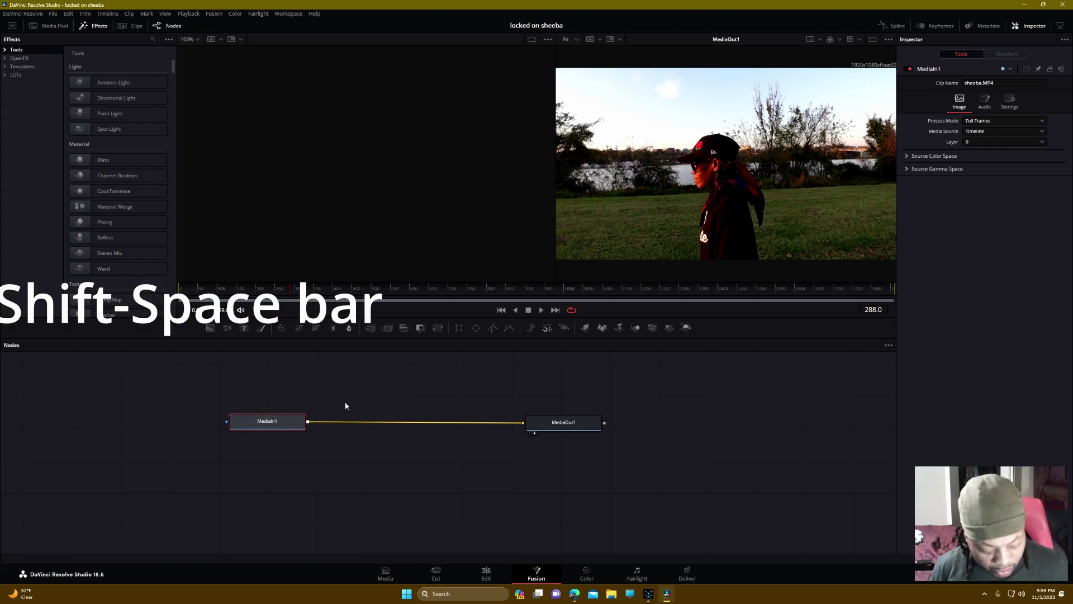
pyautogui.hotkey('shift', 'space')
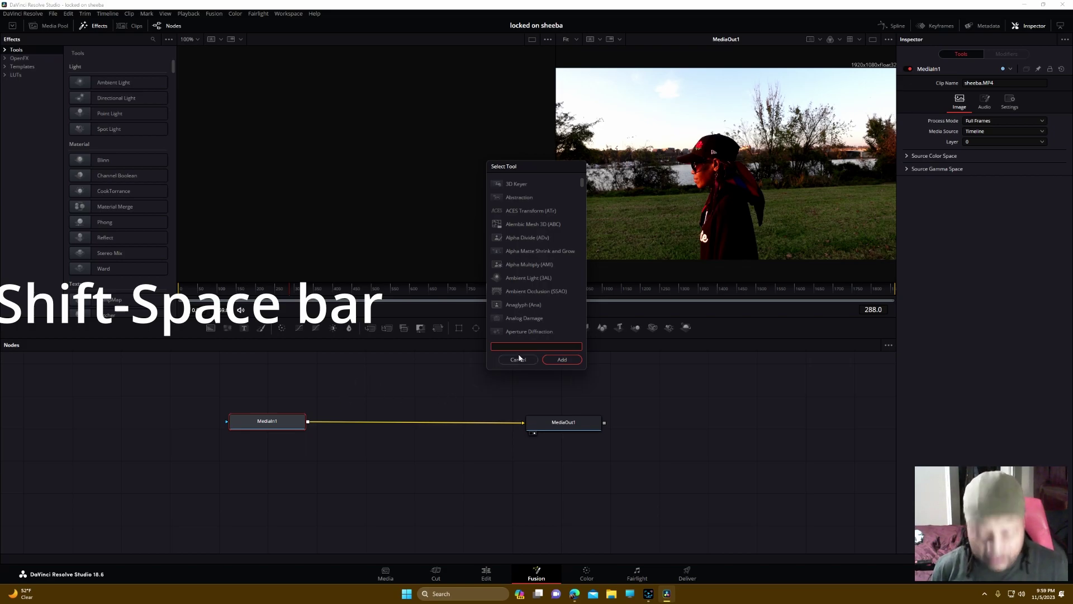
# Add a Planar Tracker via a 'planar track' search and place PlanarTracker1 between MediaIn1 and MediaOut1
pyautogui.write('plana')
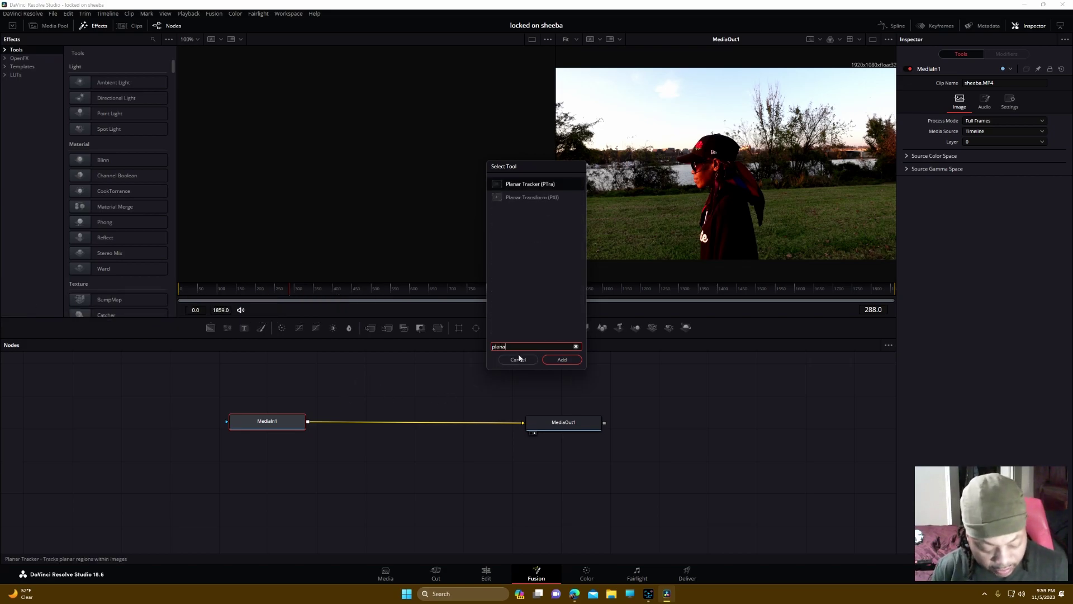
pyautogui.write('r tracker')
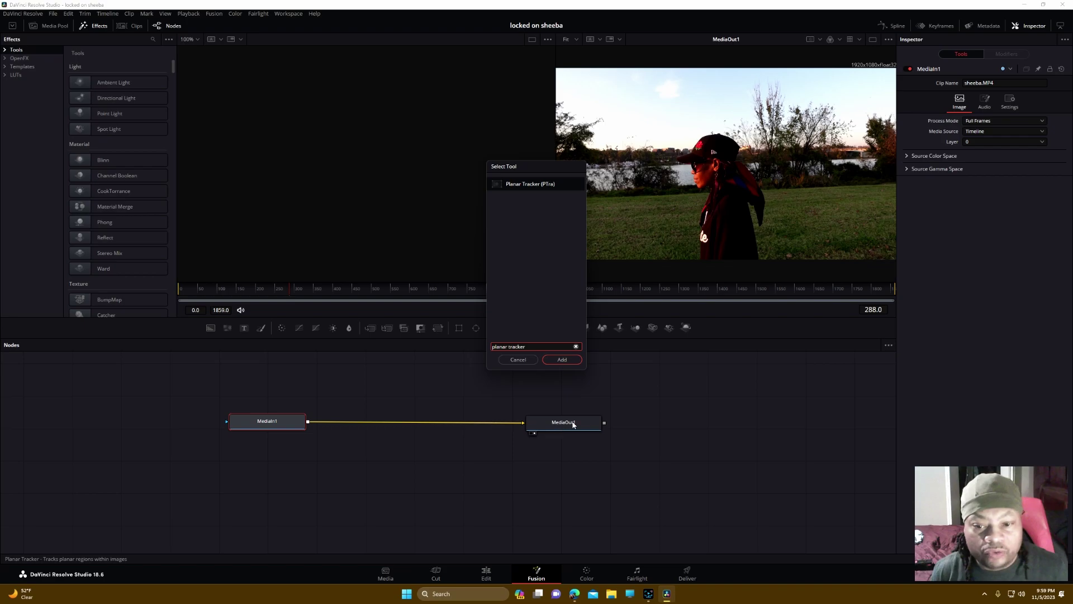
pyautogui.click(561, 360)
pyautogui.moveTo(357, 423); pyautogui.dragTo(396, 430)
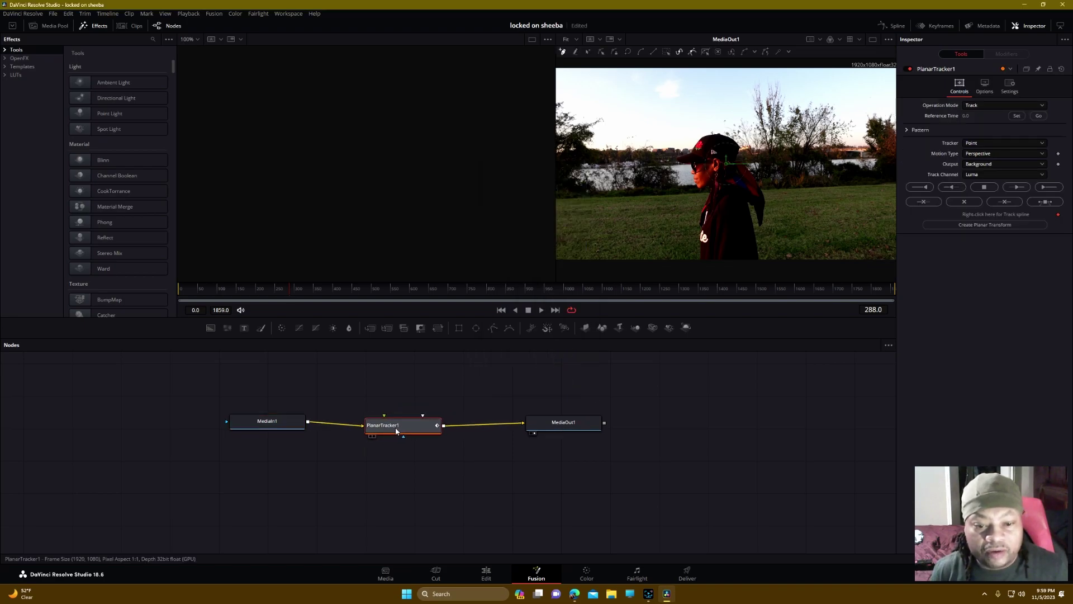
pyautogui.click(395, 428)
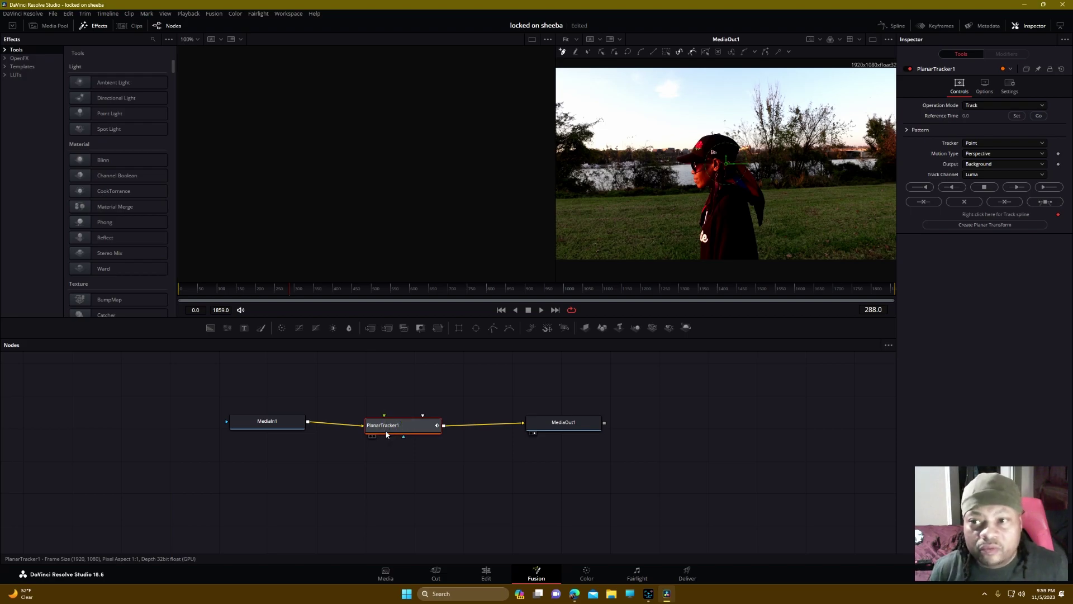
# Set PlanarTracker1's Tracker to Hybrid Point/Area and its Motion Type to Translation
pyautogui.click(1003, 143)
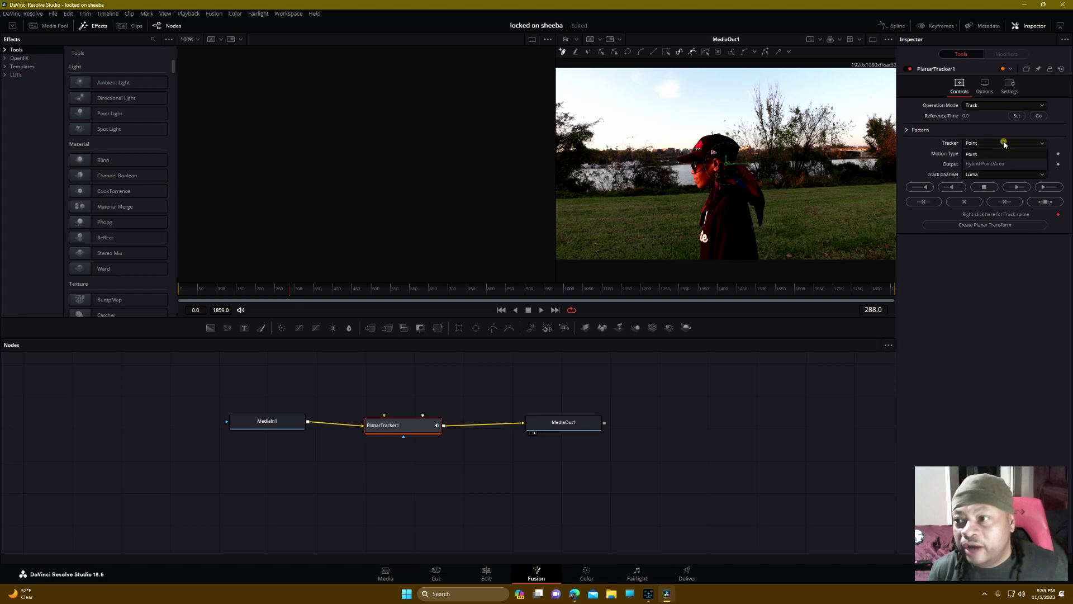
pyautogui.click(998, 164)
pyautogui.click(1004, 155)
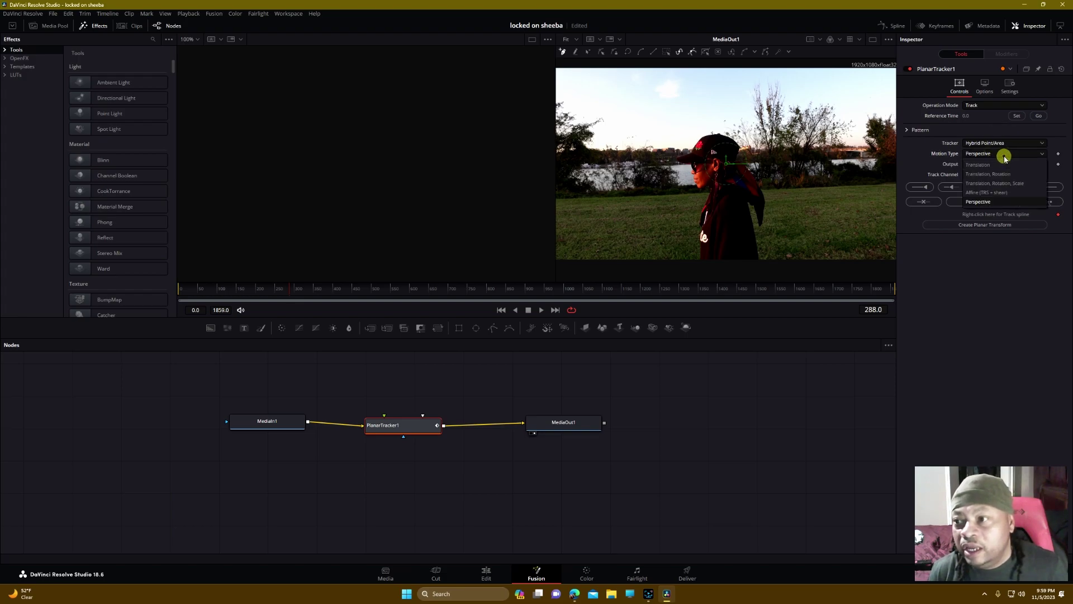
pyautogui.click(984, 165)
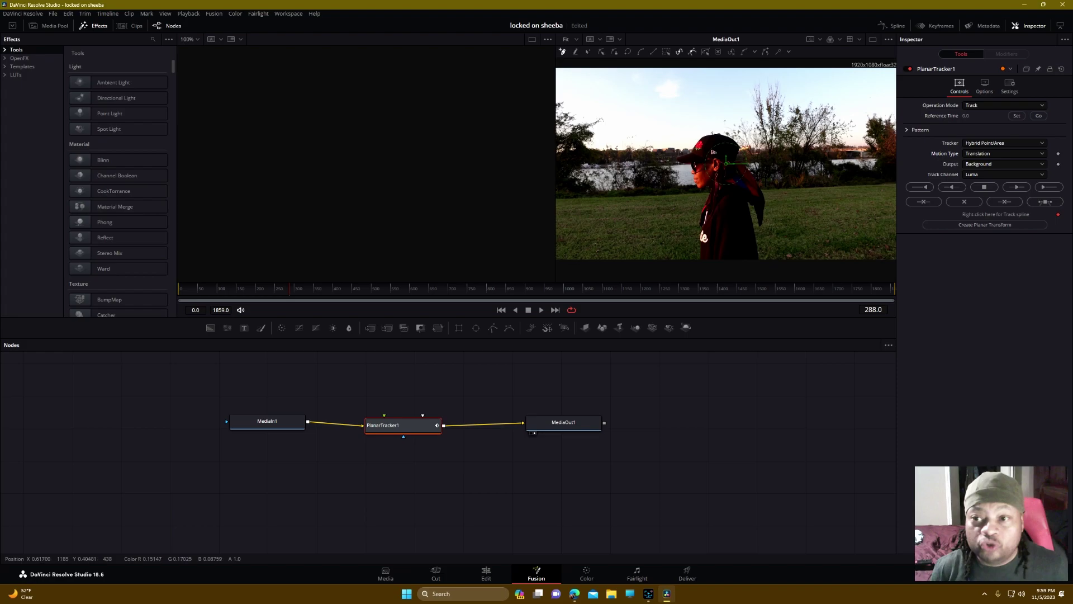
pyautogui.scroll(2, 766, 182)
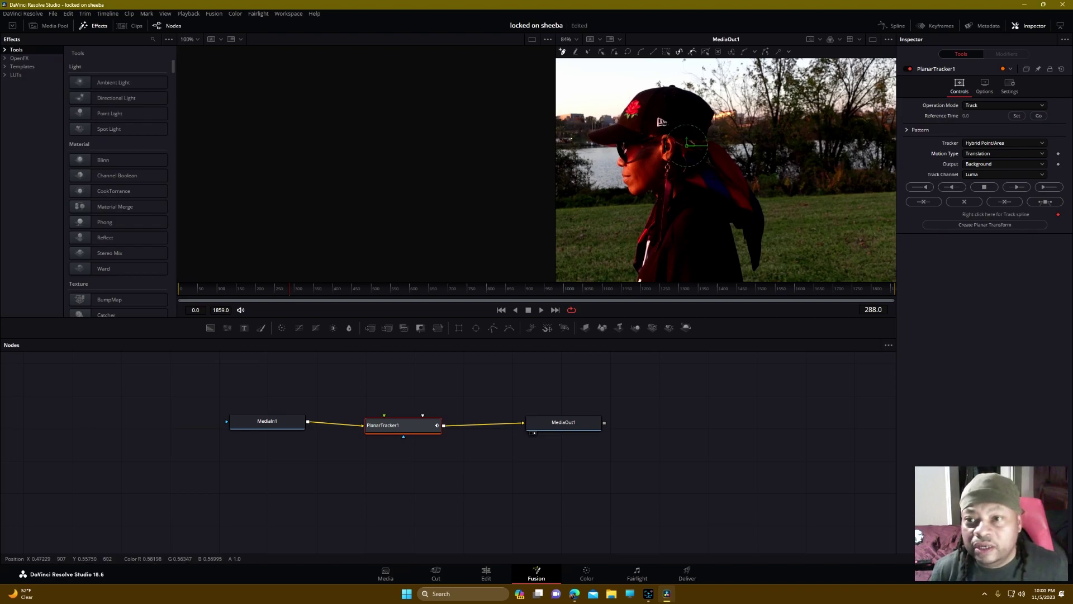
# Draw a closed tracking outline around the logo on the cap in the viewer
pyautogui.scroll(5, 666, 125)
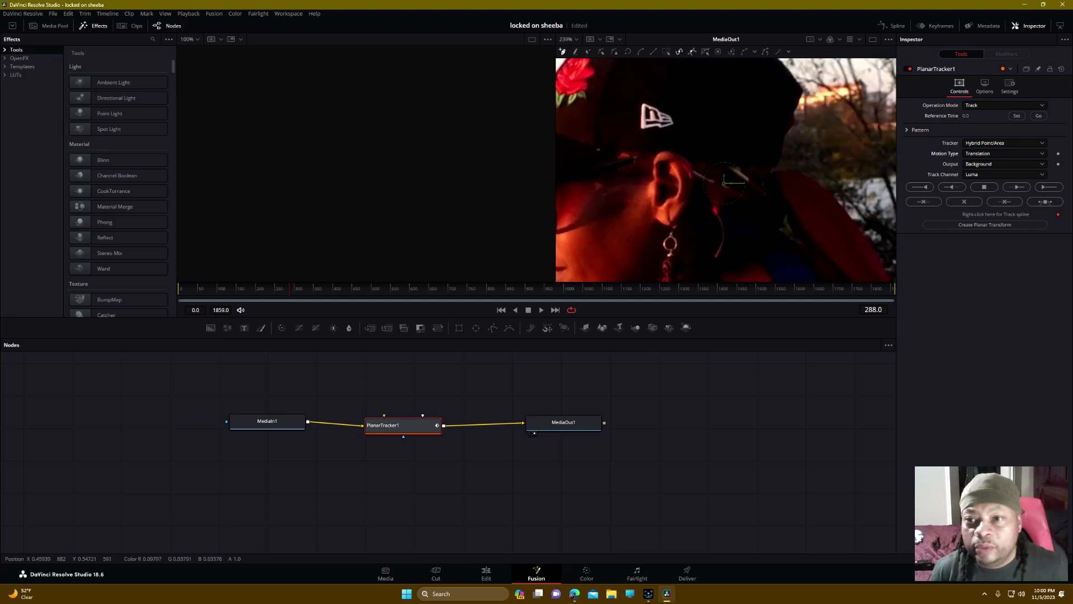
pyautogui.click(637, 116)
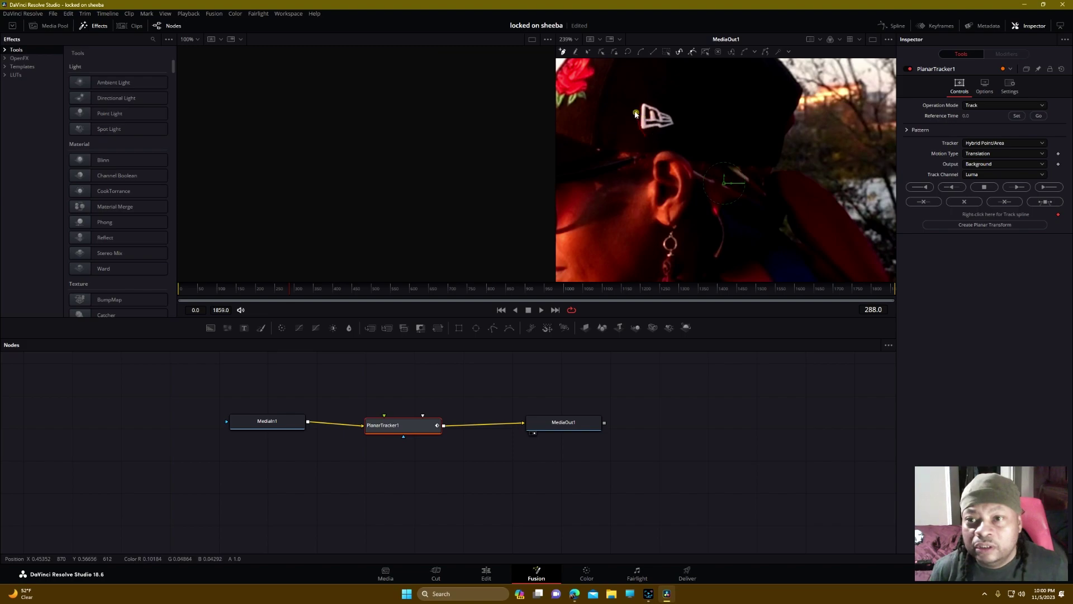
pyautogui.click(638, 102)
pyautogui.click(660, 104)
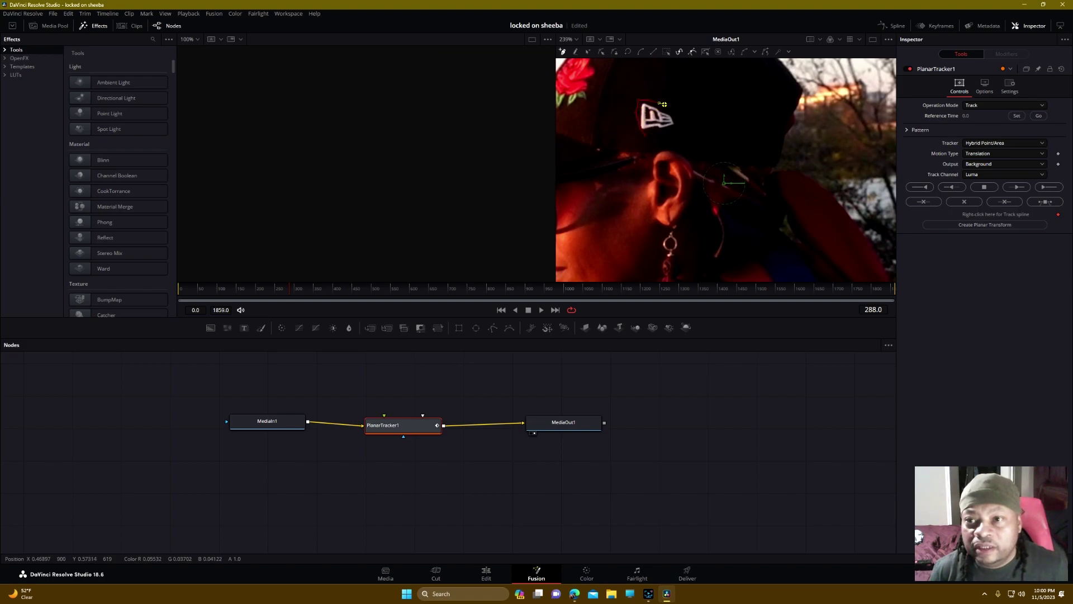
pyautogui.click(677, 124)
pyautogui.click(672, 128)
pyautogui.click(649, 133)
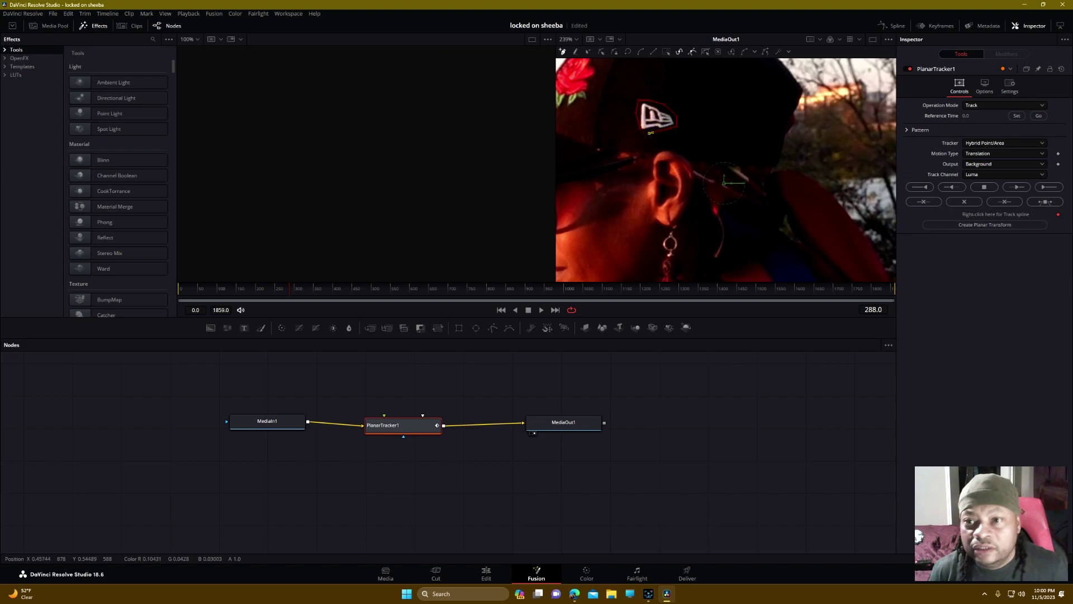
pyautogui.click(647, 134)
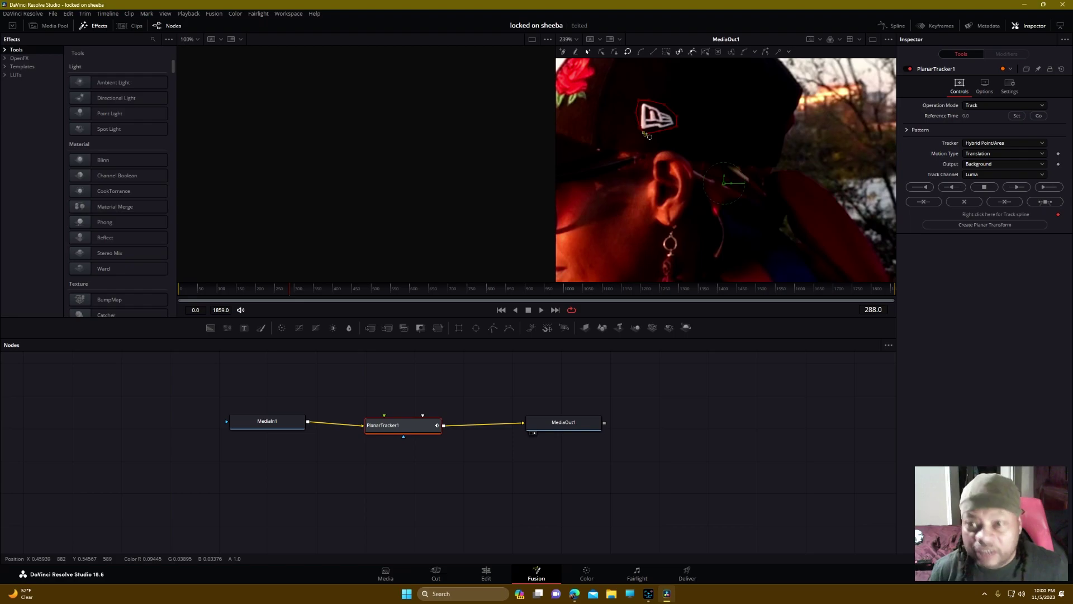
pyautogui.scroll(2, 648, 136)
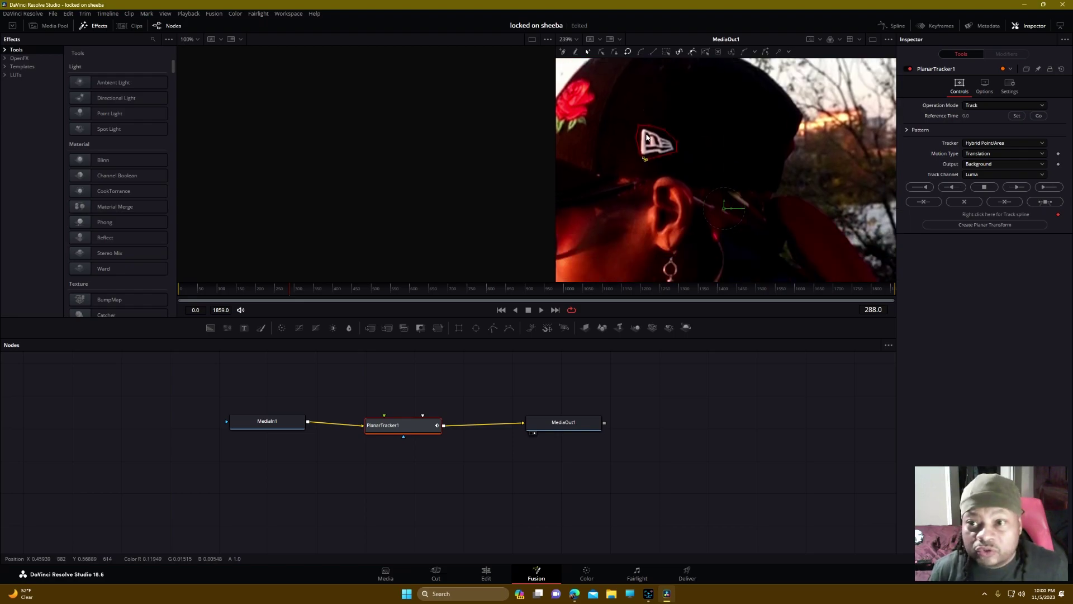
pyautogui.scroll(-5, 647, 136)
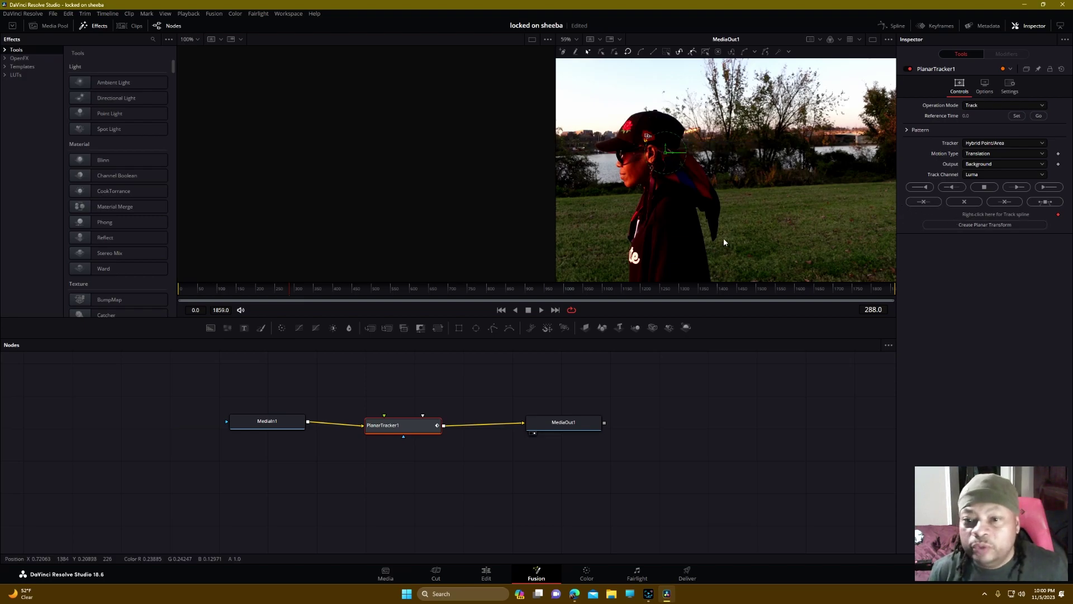
# Set frame 288 as reference time, track forward to frame 1014, then return to frame 300
pyautogui.click(1017, 116)
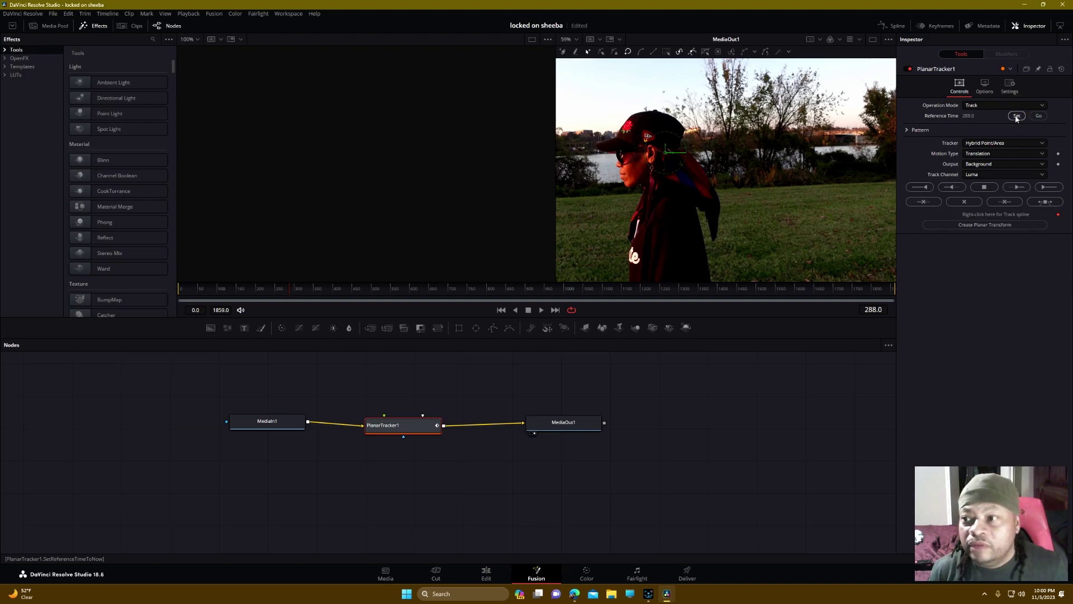
pyautogui.click(1043, 190)
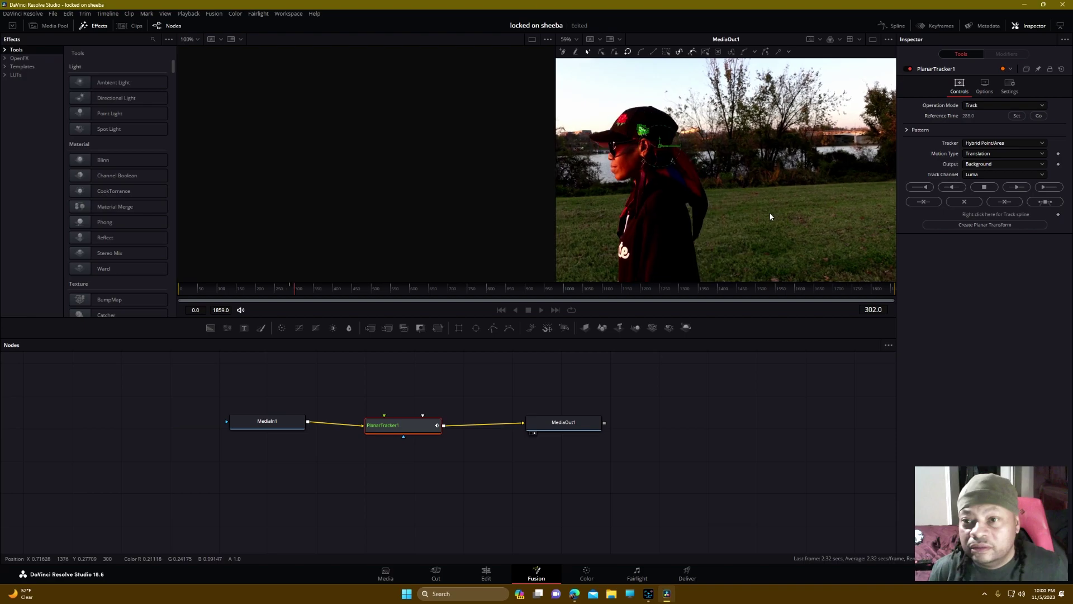
pyautogui.click(988, 189)
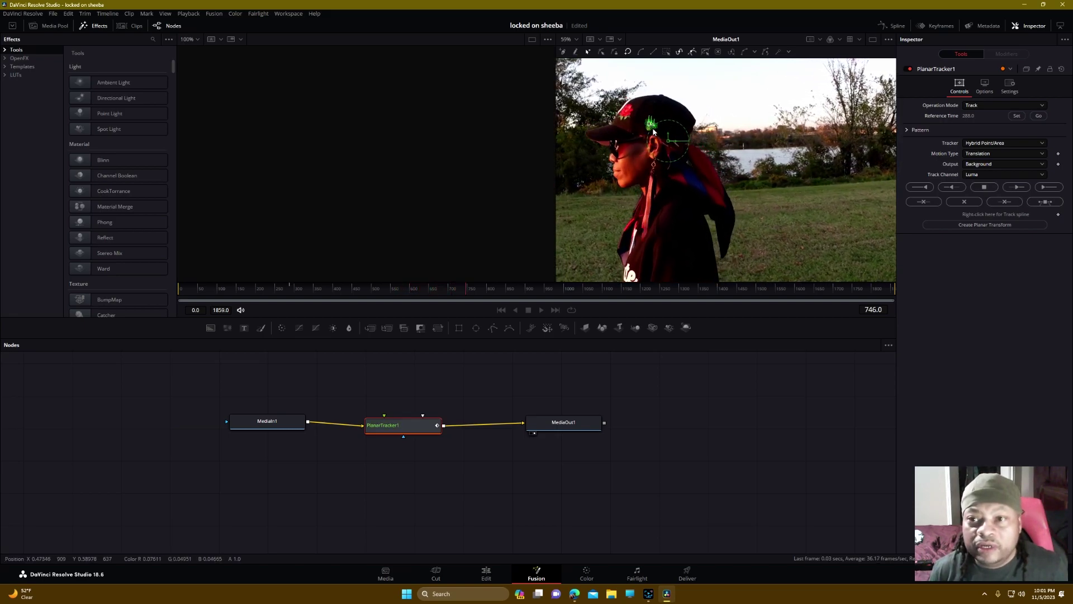
pyautogui.click(984, 187)
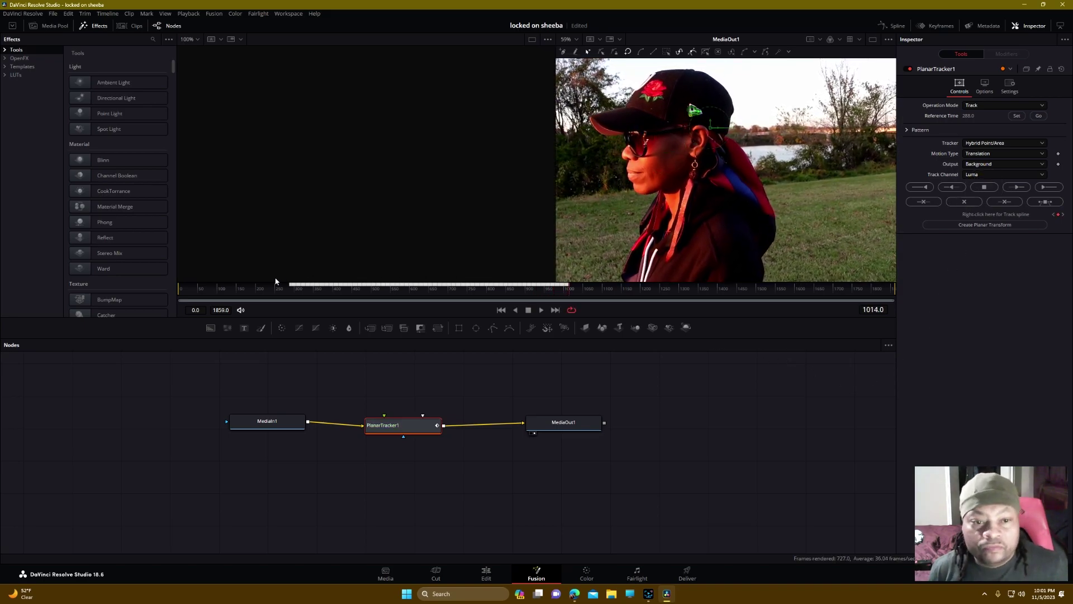
pyautogui.click(293, 285)
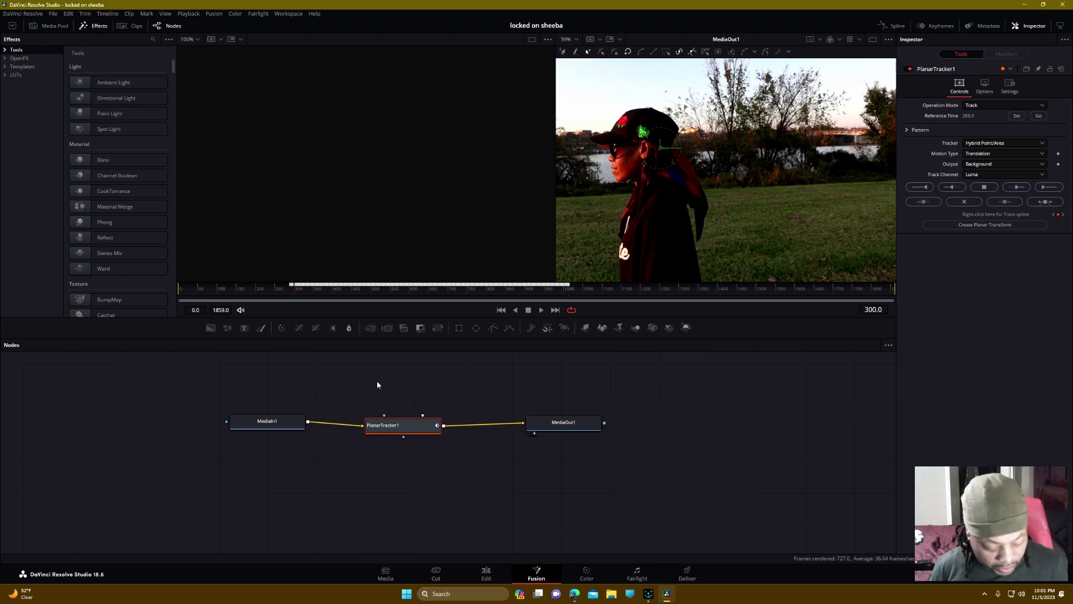
pyautogui.hotkey('shift', 'space')
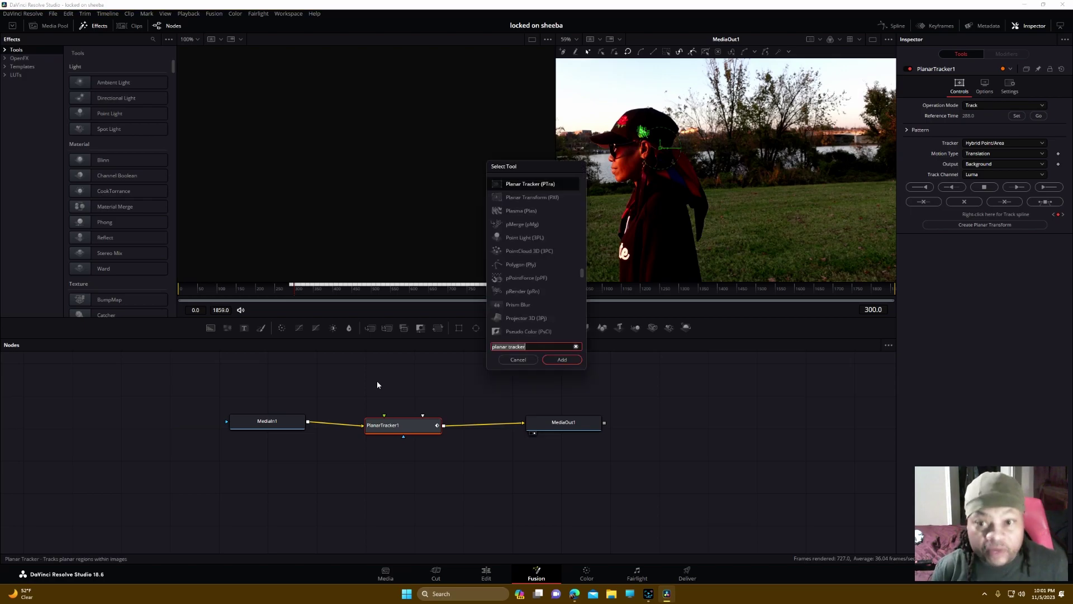
# Add a Transform node after PlanarTracker1 via a 'tran' search, then select PlanarTracker1
pyautogui.write('transform')
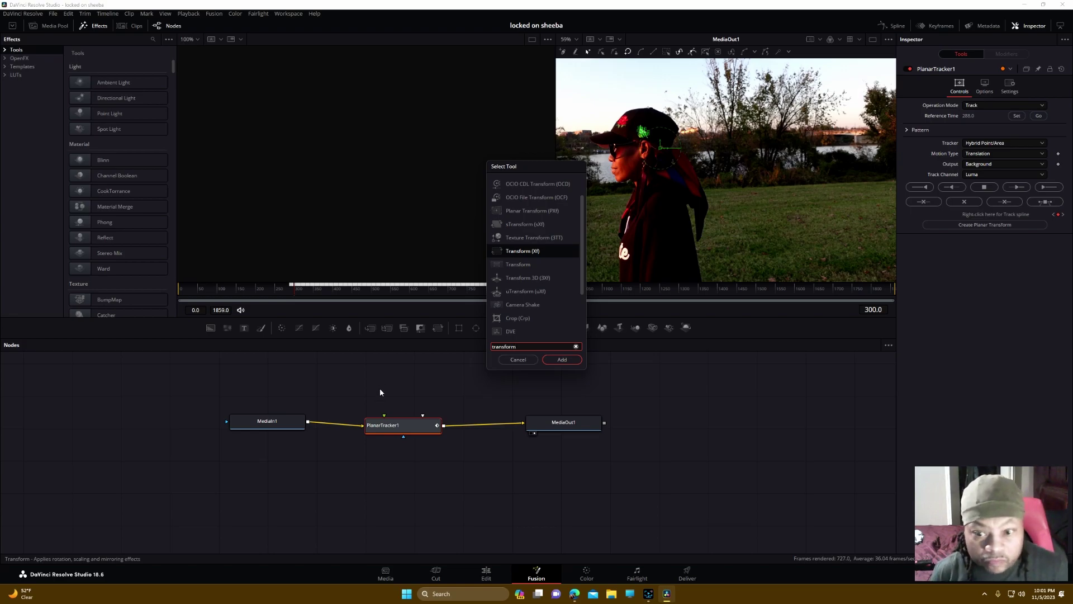
pyautogui.click(562, 359)
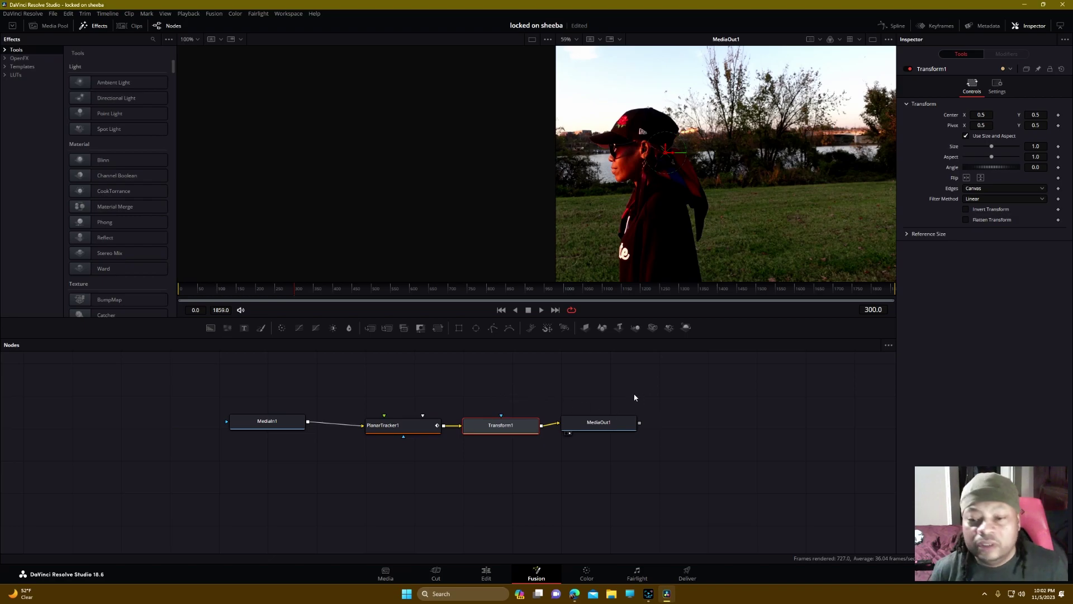
pyautogui.click(417, 430)
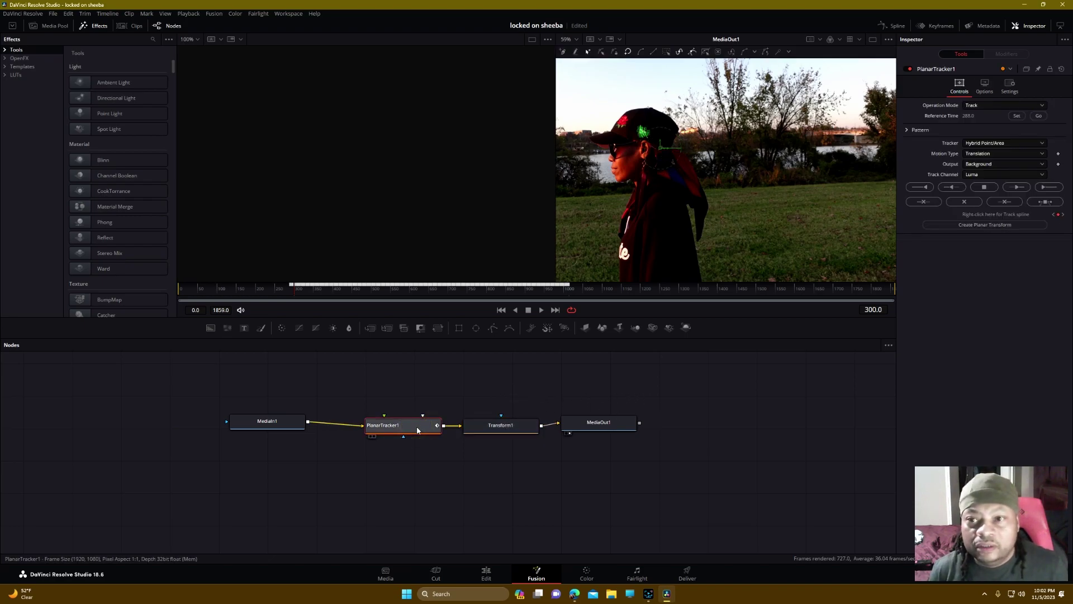
# Switch PlanarTracker1's Operation Mode to Stabilize
pyautogui.click(509, 431)
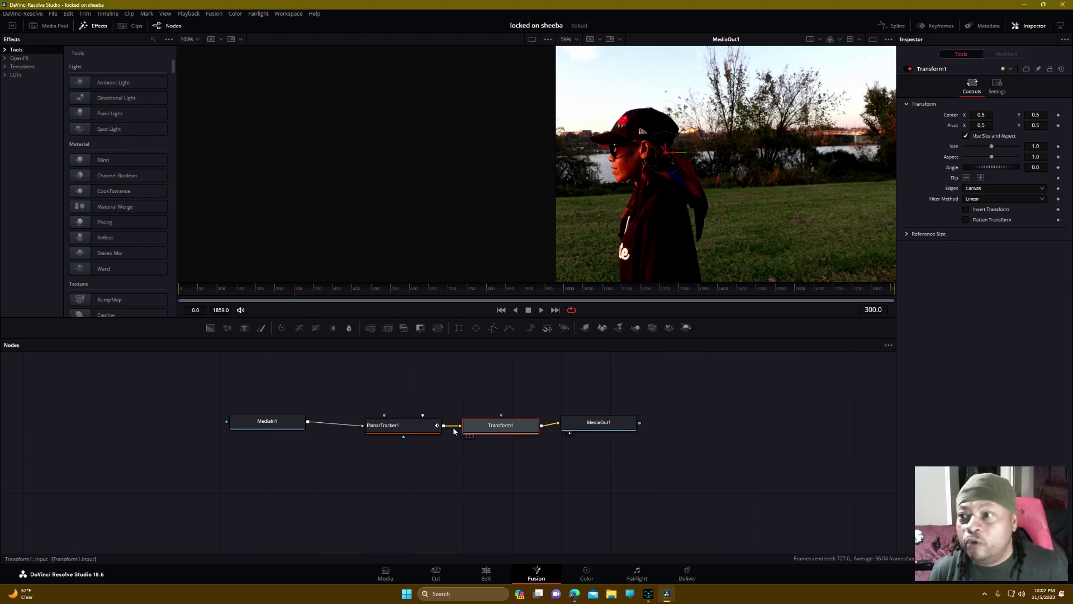
pyautogui.click(418, 427)
pyautogui.click(1011, 107)
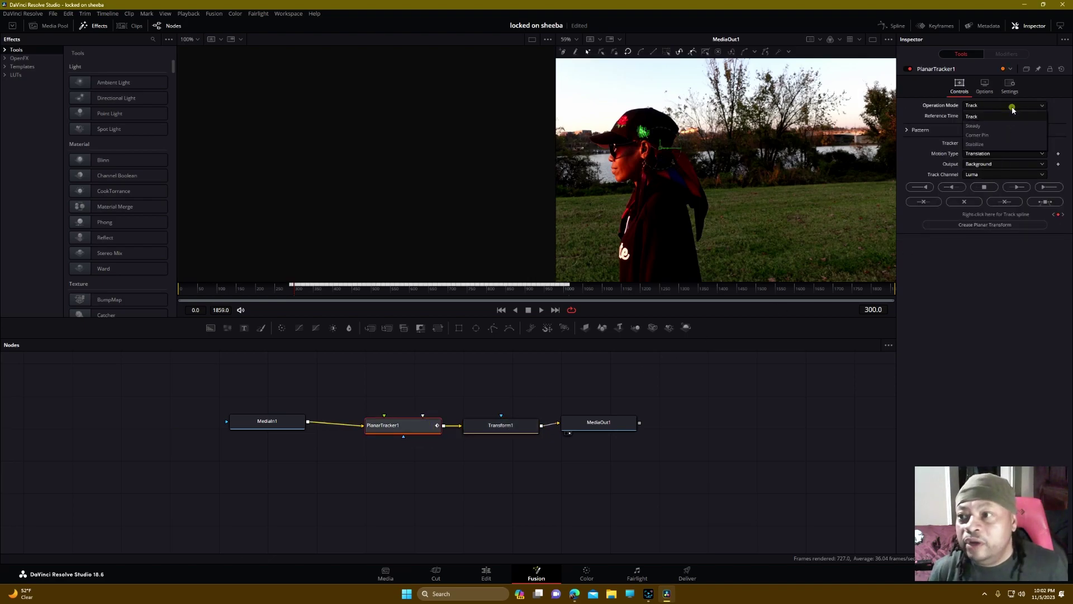
pyautogui.click(985, 146)
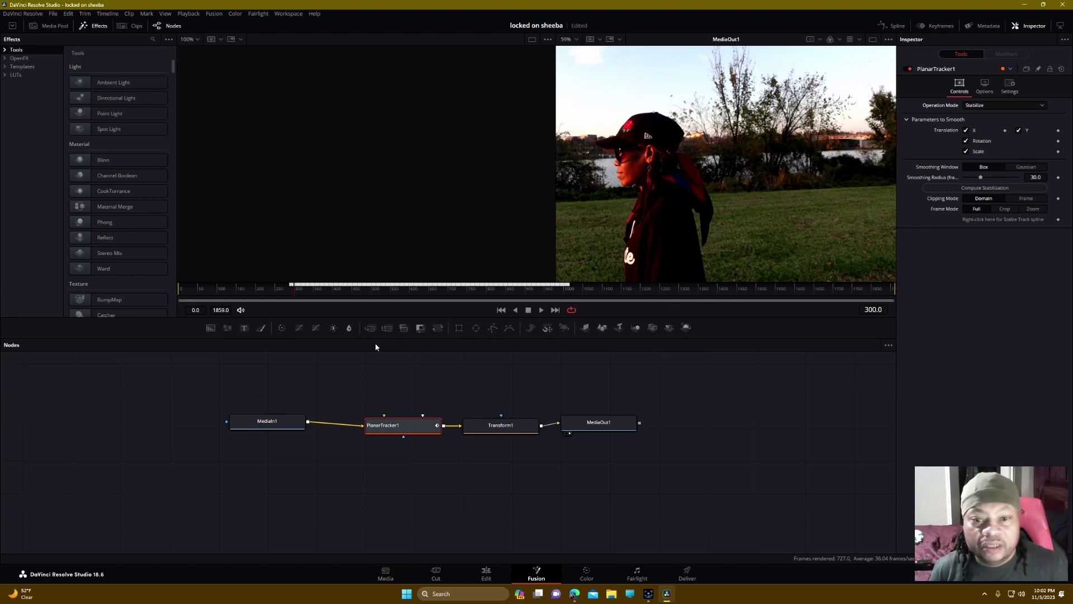
# Play and scrub through the clip to review the stabilized footage
pyautogui.click(541, 311)
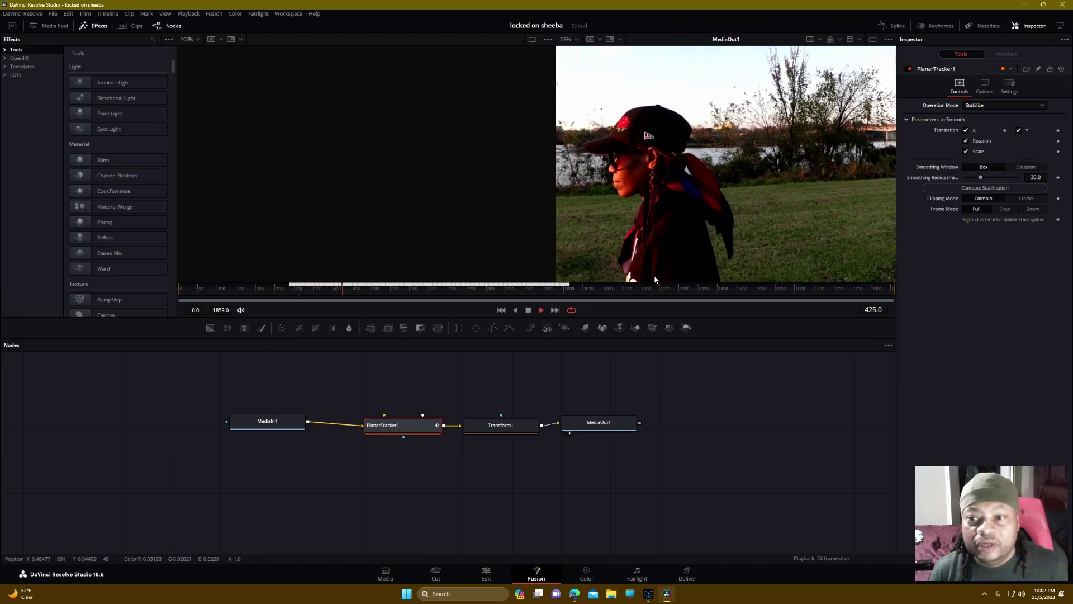
pyautogui.click(529, 310)
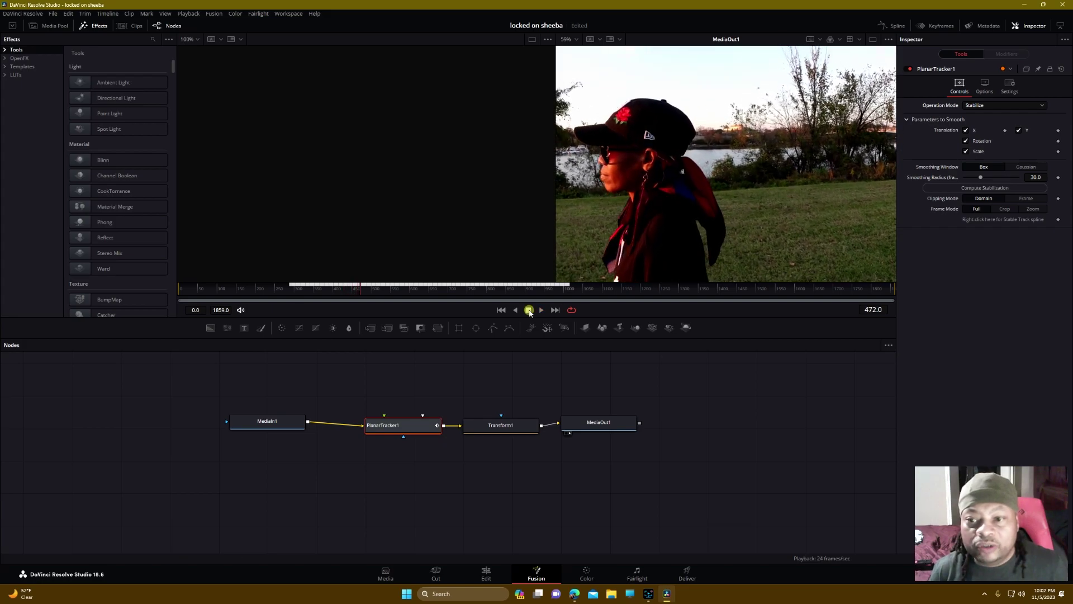
pyautogui.click(541, 311)
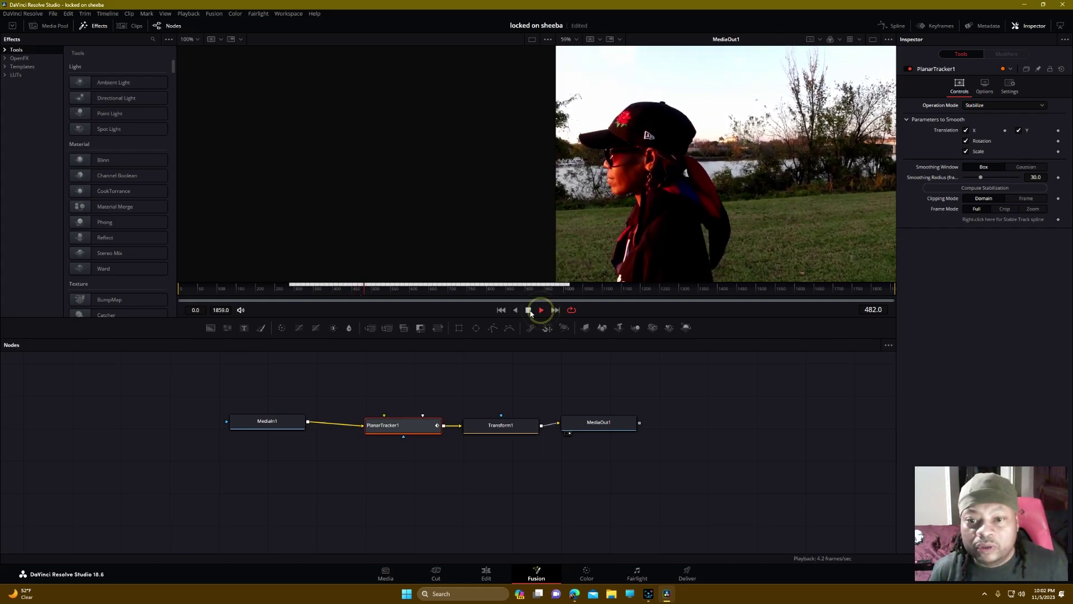
pyautogui.click(529, 311)
pyautogui.click(540, 311)
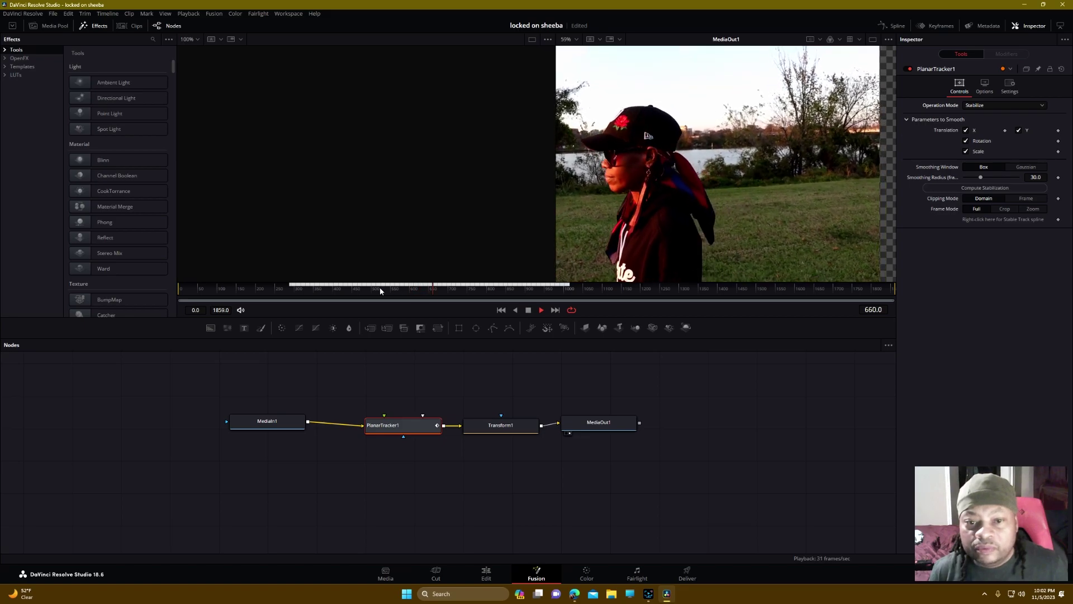
pyautogui.click(348, 286)
pyautogui.click(324, 286)
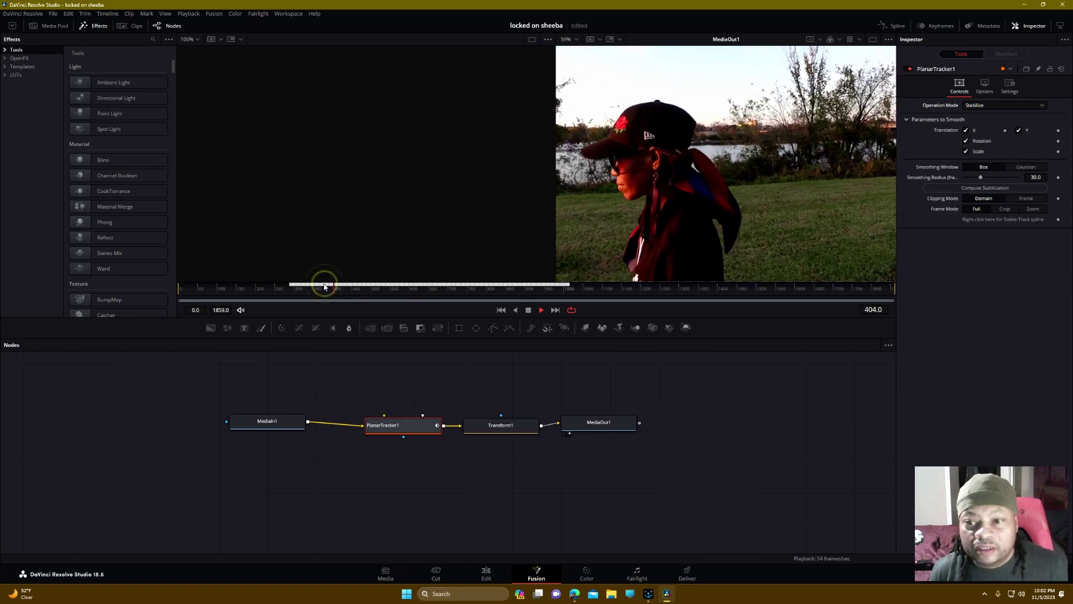
pyautogui.click(528, 310)
pyautogui.click(541, 311)
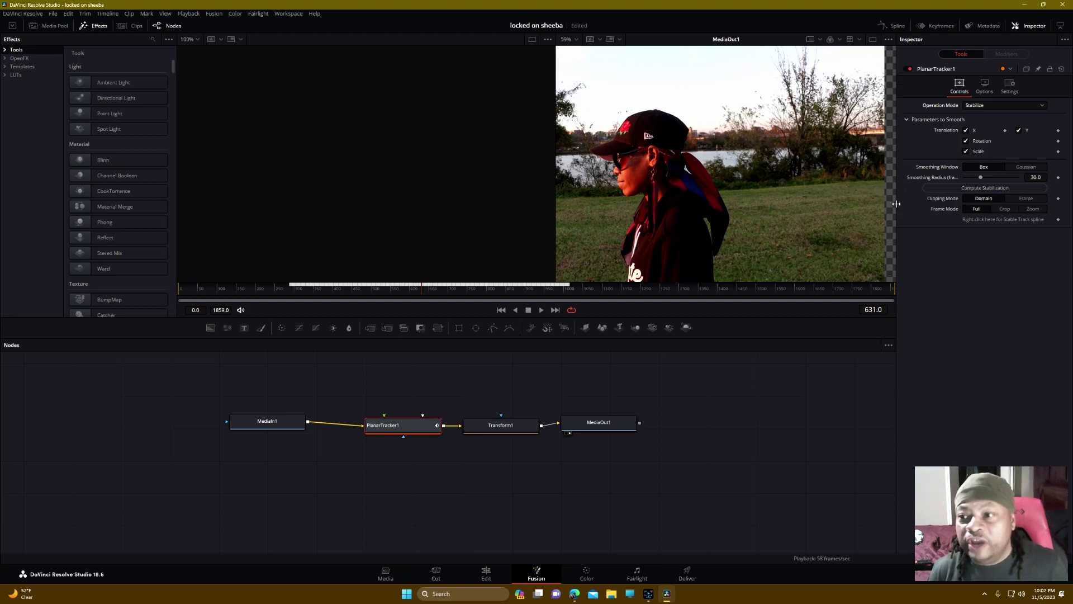
pyautogui.click(503, 423)
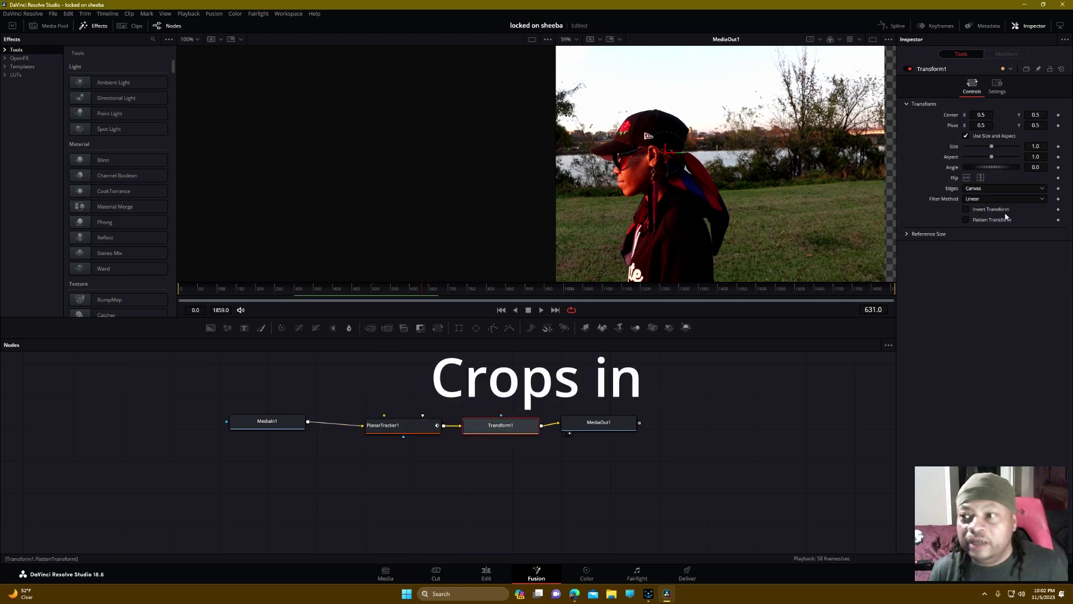
# Scale Transform1 to size 1.194, review playback from frame 137, and return to the Edit page
pyautogui.moveTo(1032, 147); pyautogui.dragTo(1050, 146)
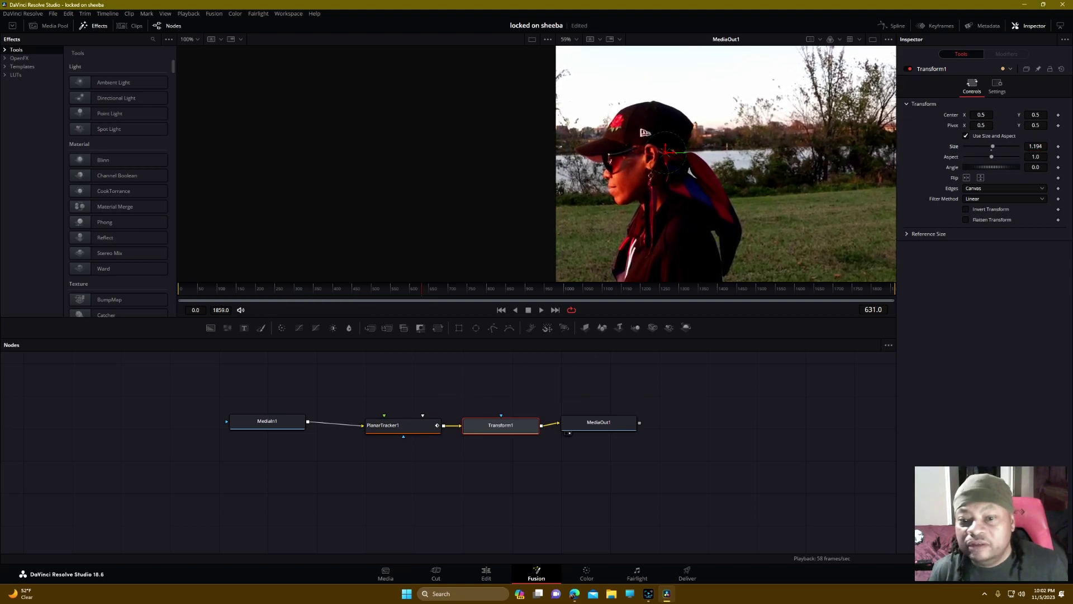
pyautogui.click(230, 288)
pyautogui.click(542, 311)
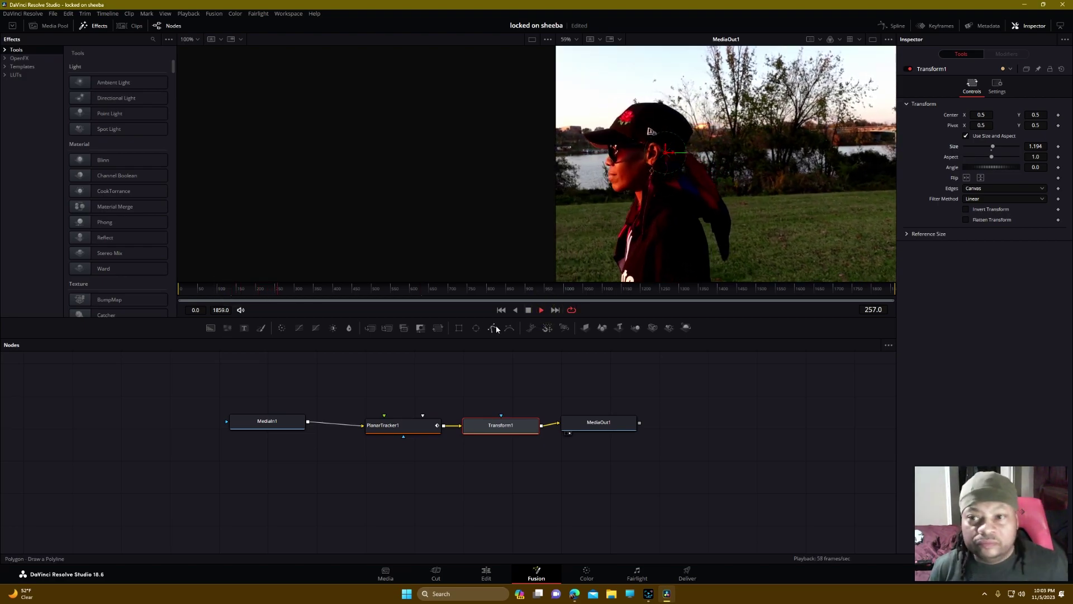
pyautogui.click(528, 310)
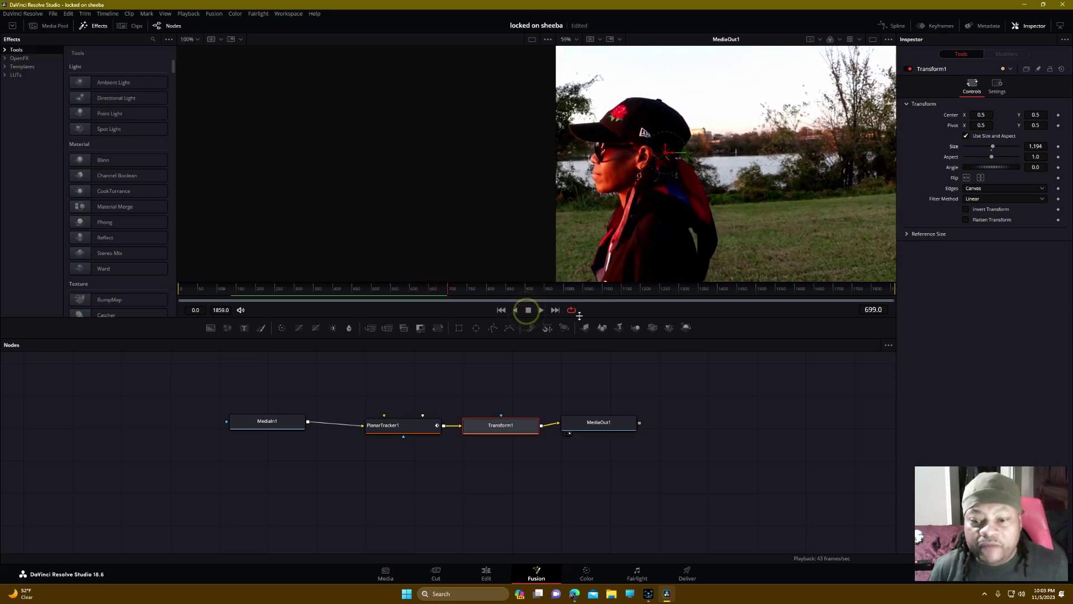
pyautogui.click(487, 573)
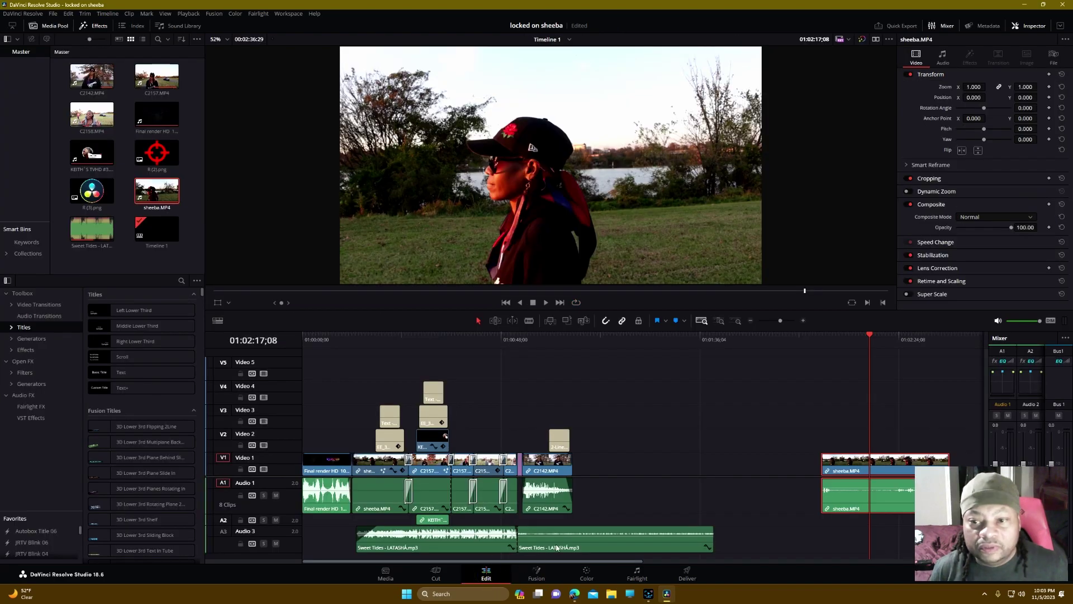
# Play back the stabilized clip on the Edit timeline, then reopen its Fusion composition
pyautogui.moveTo(561, 562); pyautogui.dragTo(760, 542)
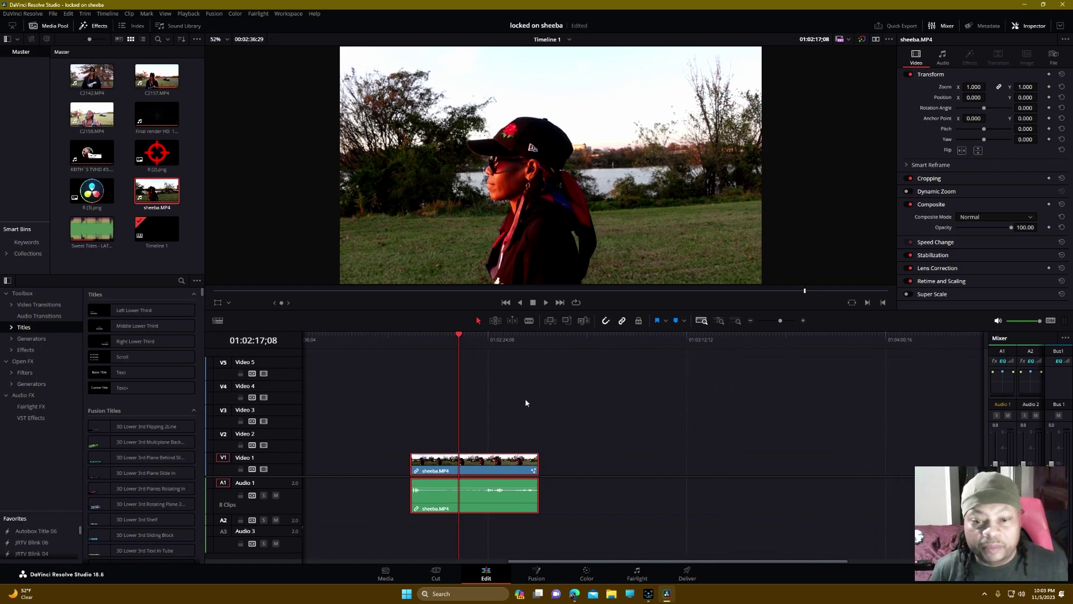
pyautogui.click(419, 338)
pyautogui.click(546, 302)
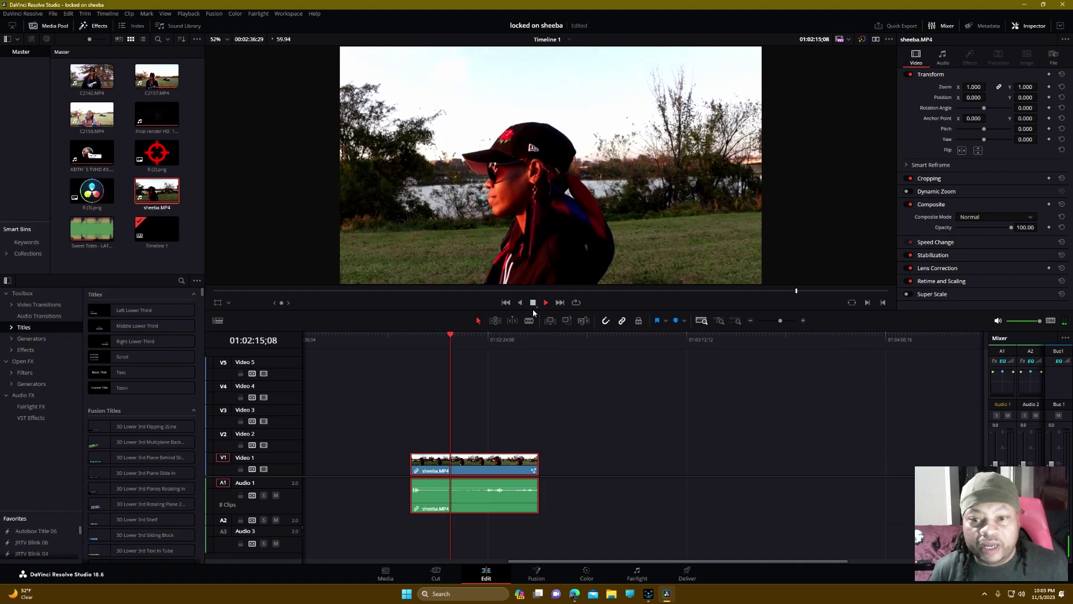
pyautogui.click(428, 335)
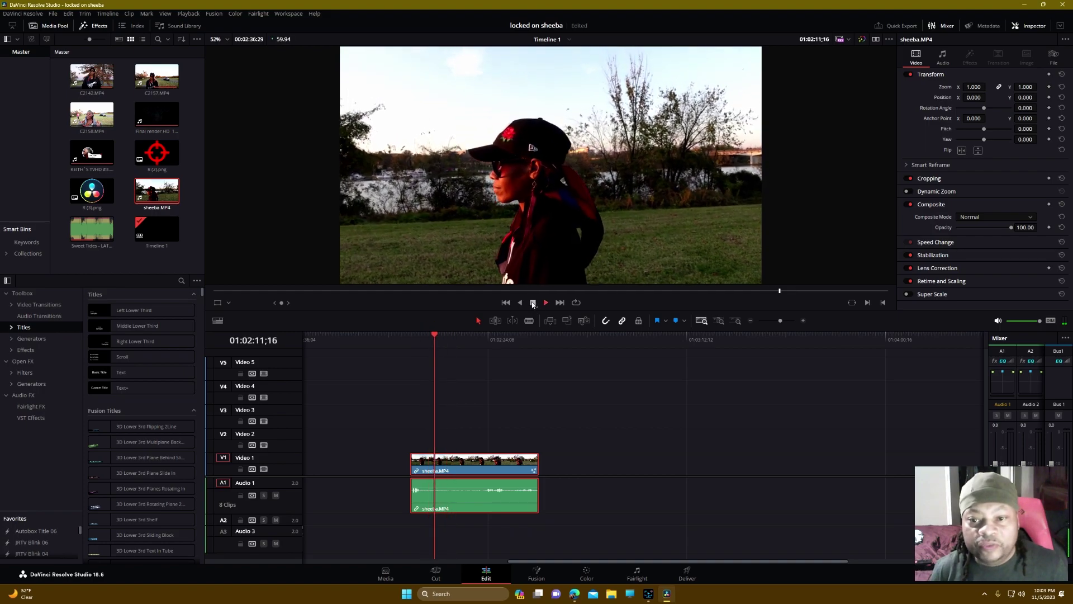
pyautogui.click(533, 302)
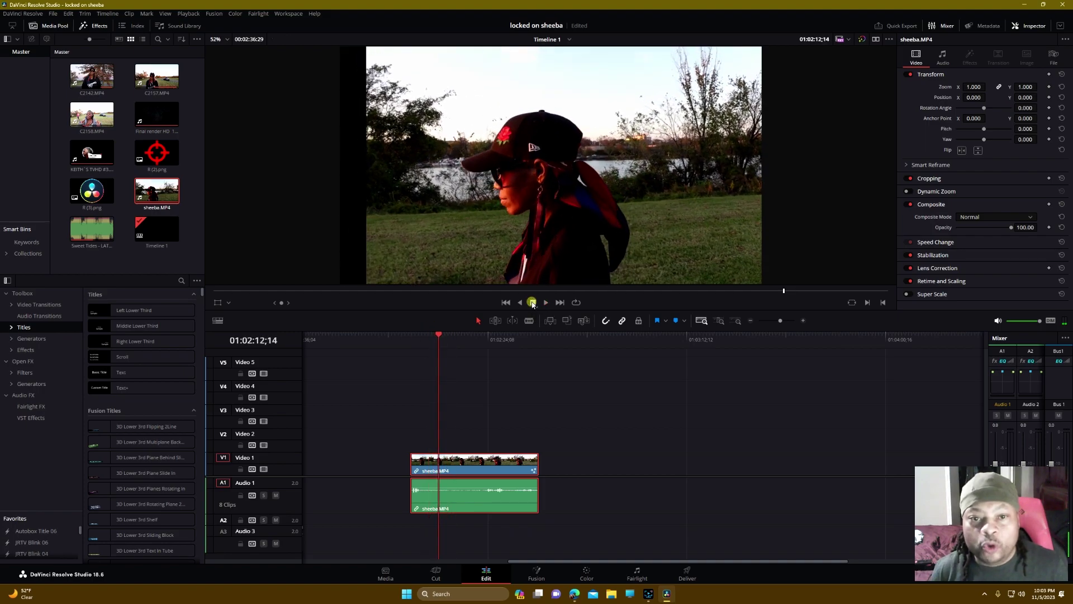
pyautogui.click(537, 573)
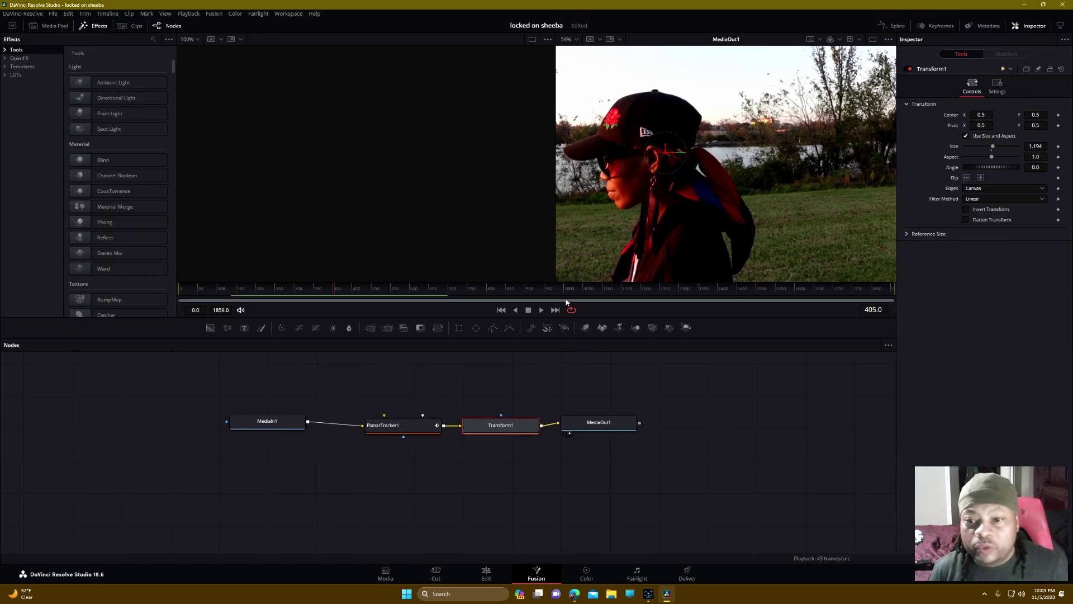
# Scrub the clip in Fusion and show only the final output in one large viewer
pyautogui.click(233, 288)
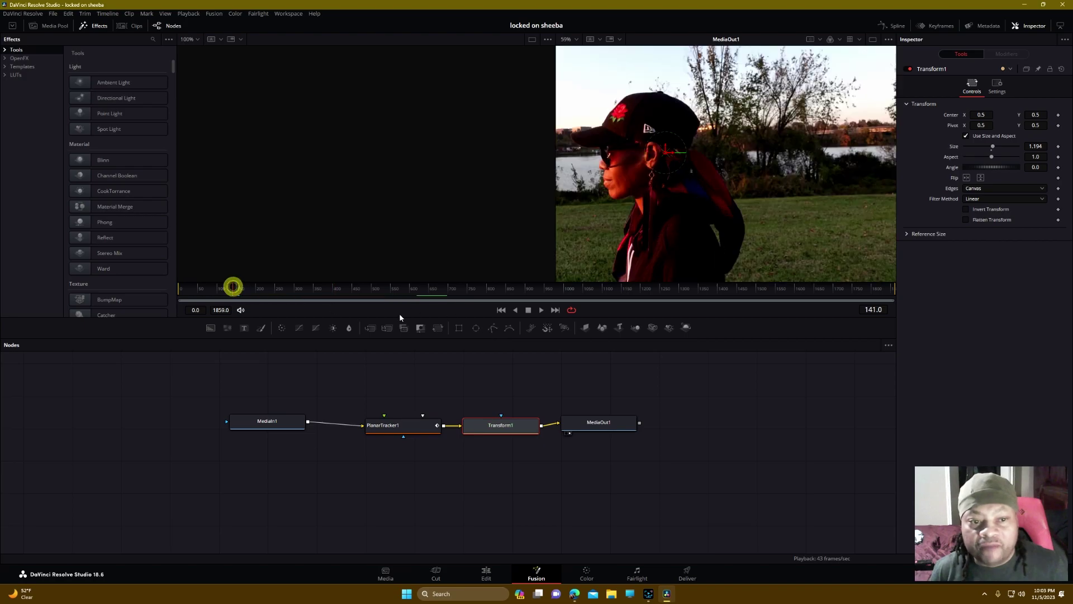
pyautogui.click(530, 310)
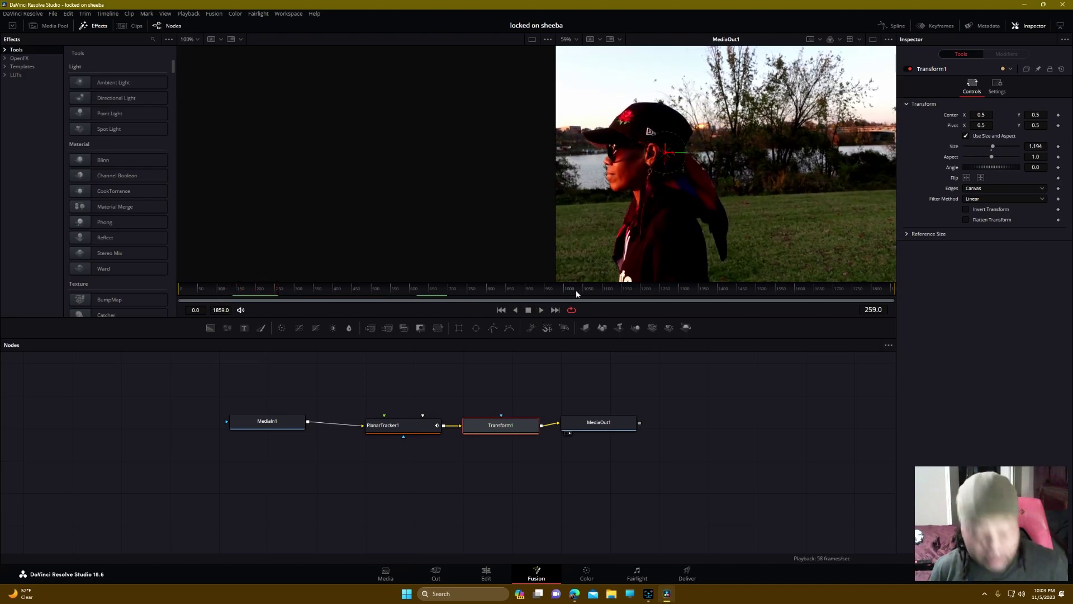
pyautogui.scroll(-2, 642, 240)
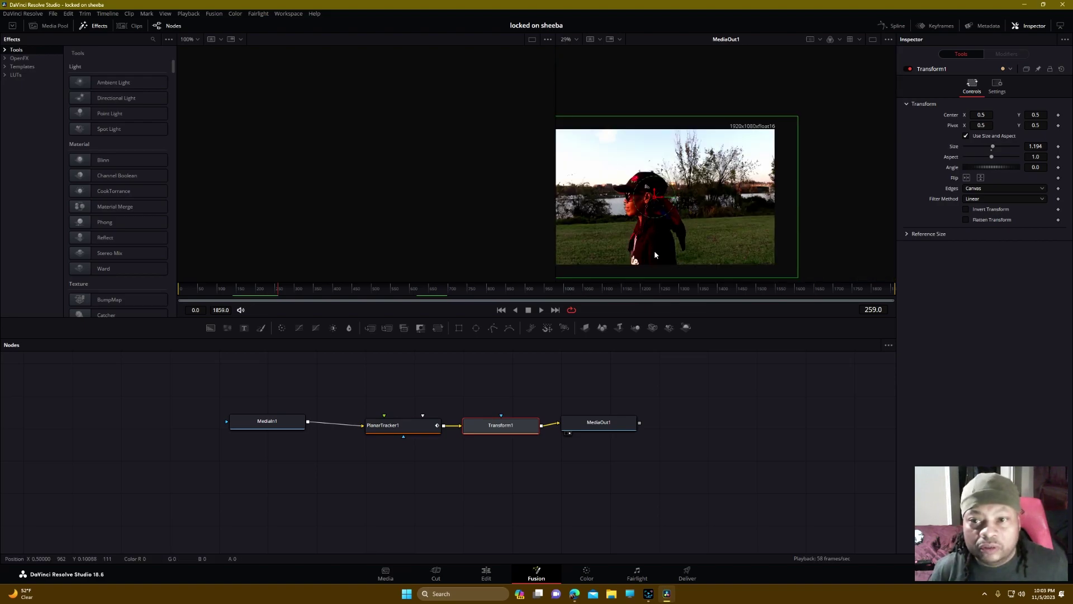
pyautogui.scroll(1, 654, 250)
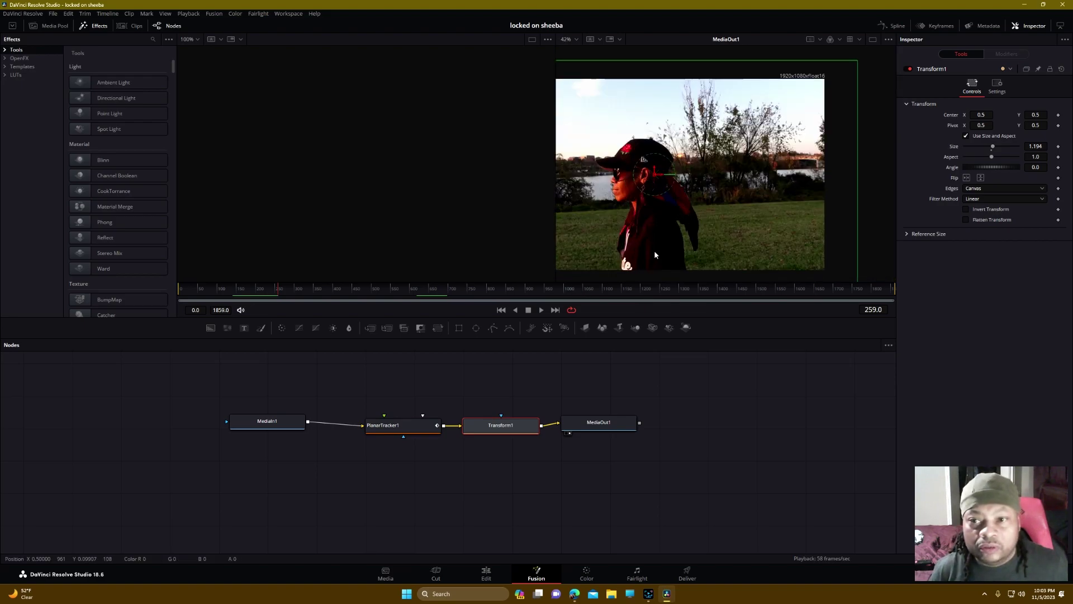
pyautogui.click(872, 43)
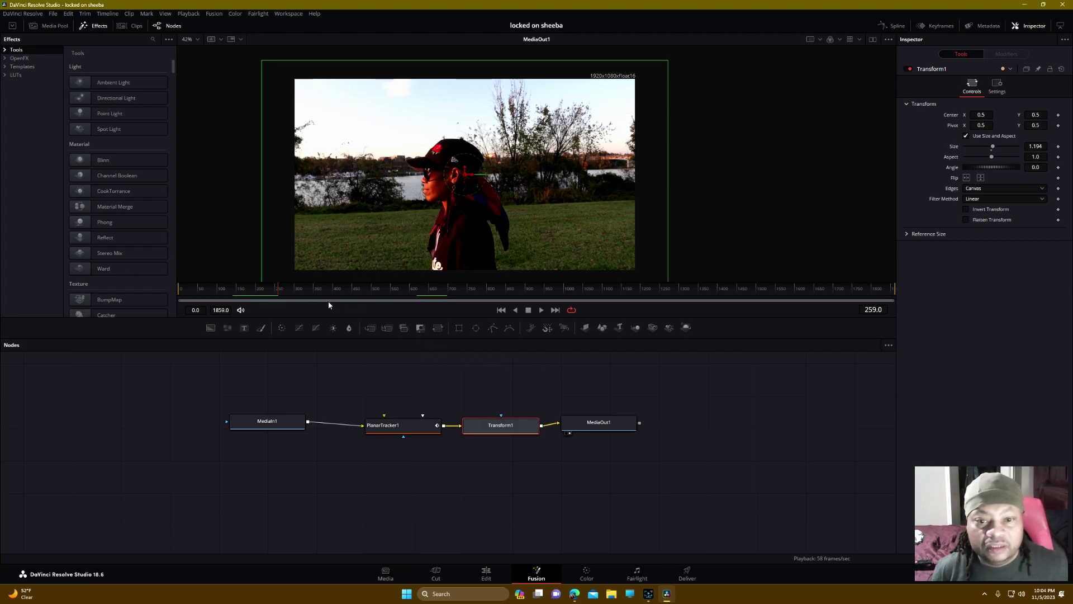
# Play to the transparent edge, raise Transform1 size to 1.398, and return to Edit
pyautogui.click(247, 288)
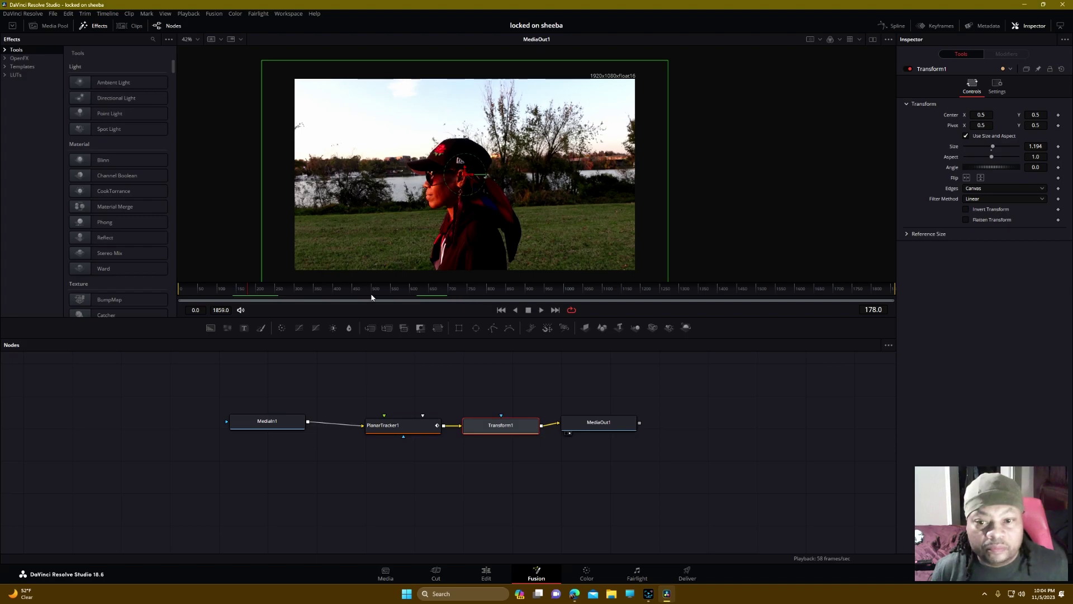
pyautogui.click(238, 288)
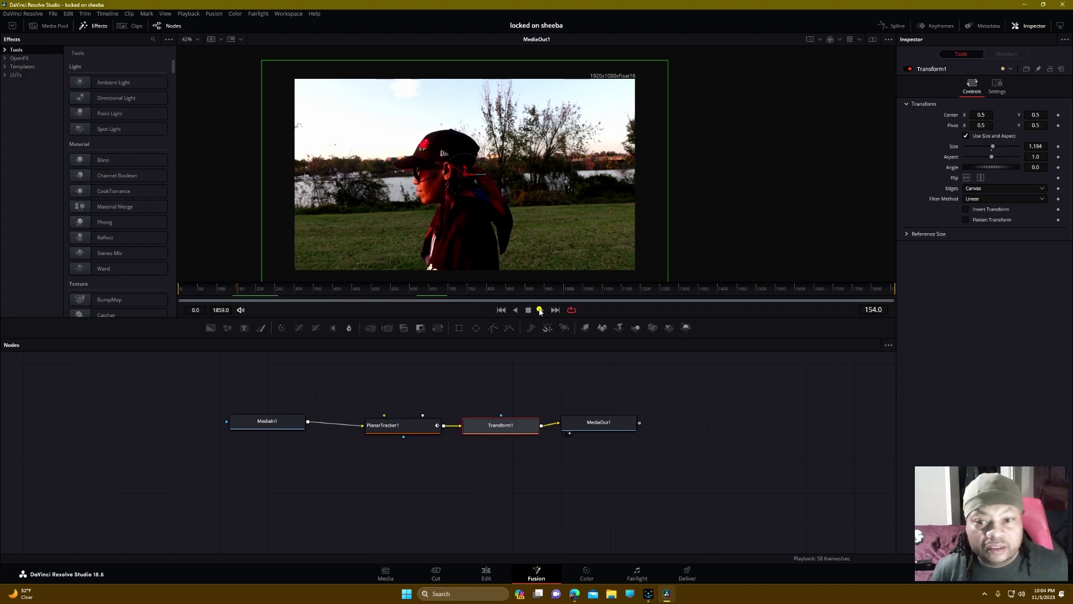
pyautogui.click(540, 310)
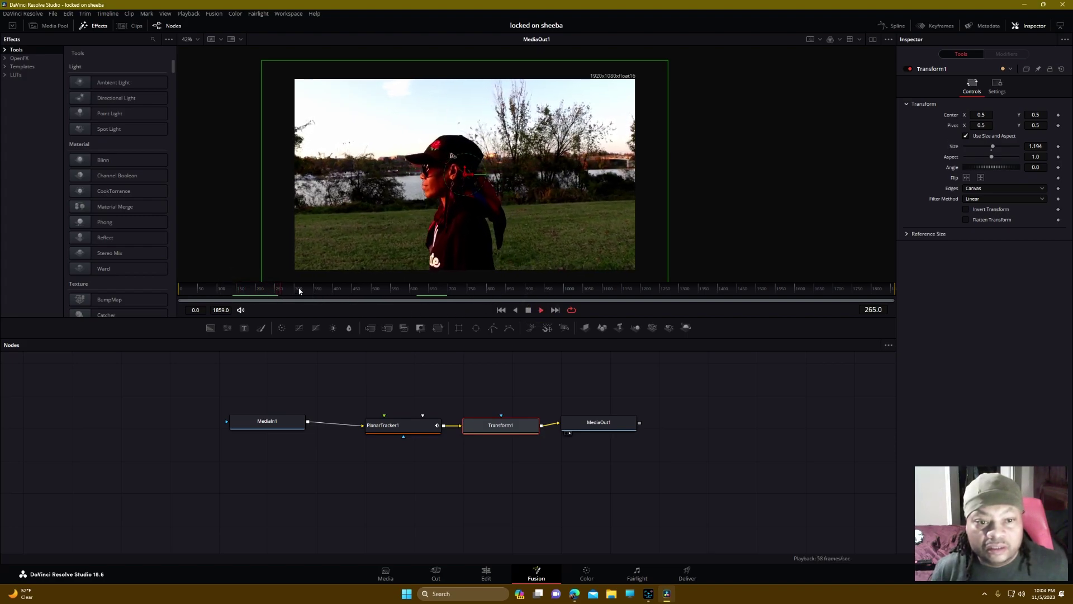
pyautogui.click(528, 310)
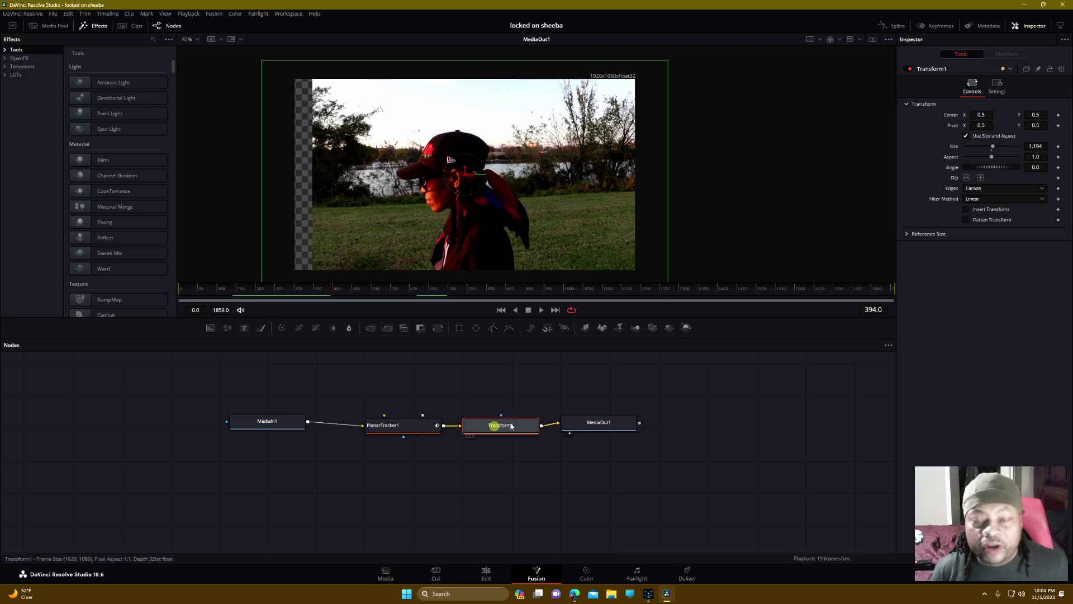
pyautogui.moveTo(1030, 146); pyautogui.dragTo(1046, 146)
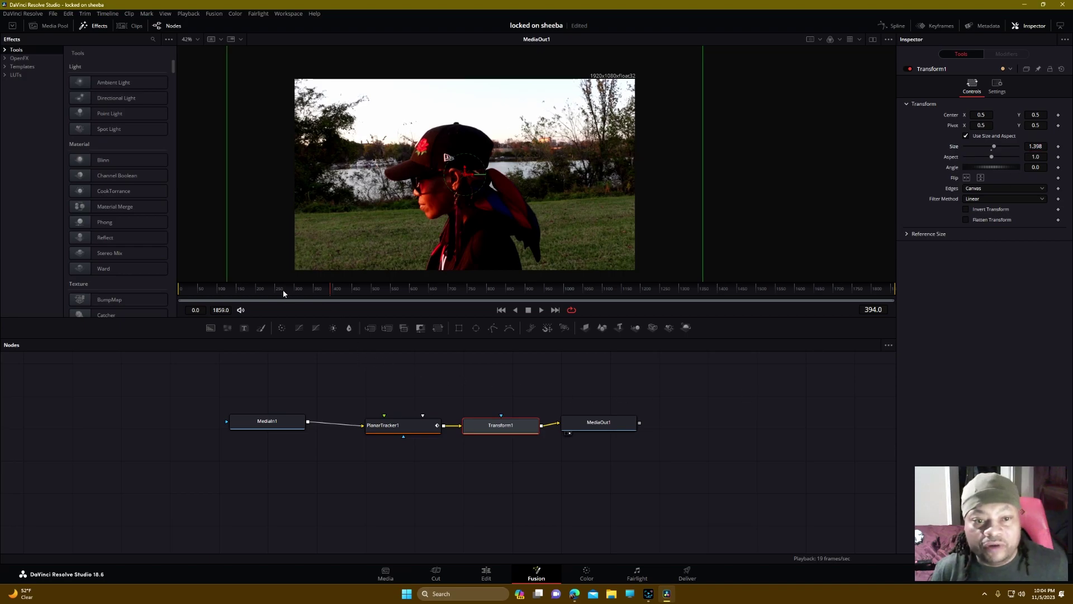
pyautogui.click(485, 574)
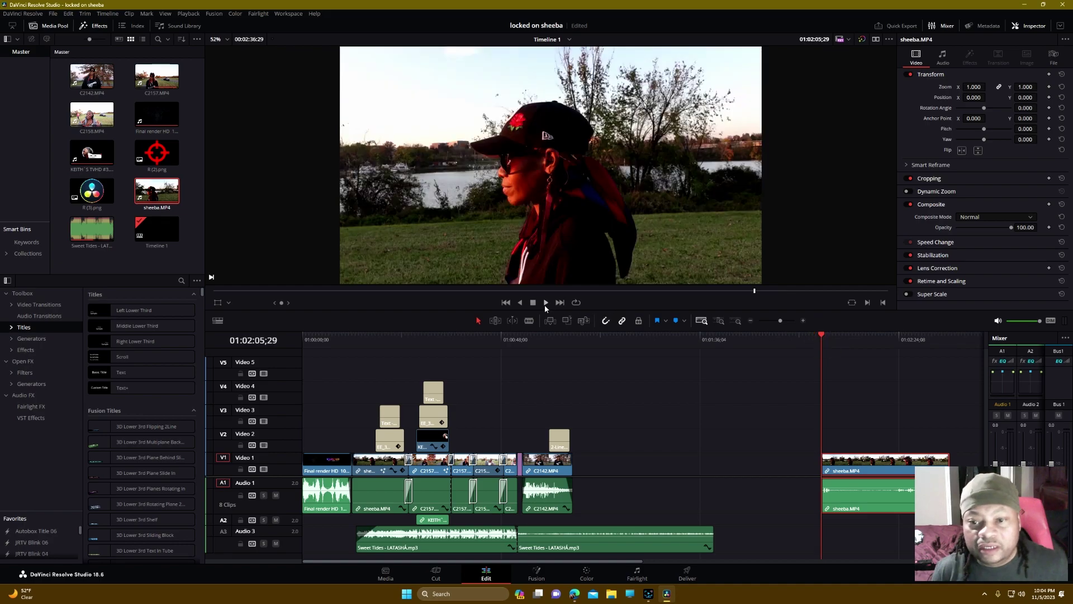
# Play and scrub the stabilized clip on the Edit timeline, then reopen its Fusion composition
pyautogui.click(546, 302)
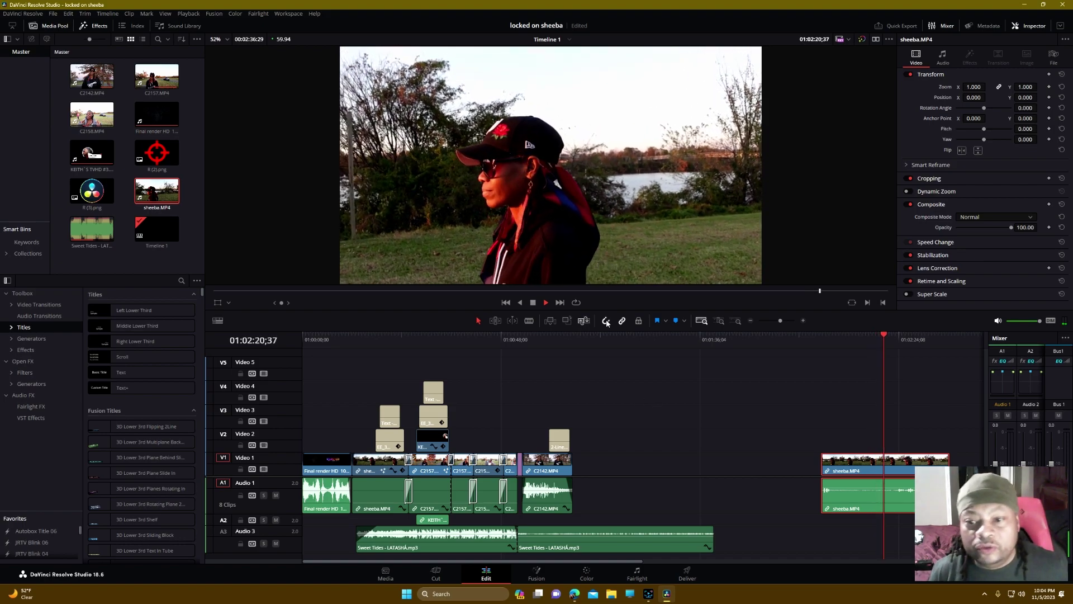
pyautogui.click(870, 340)
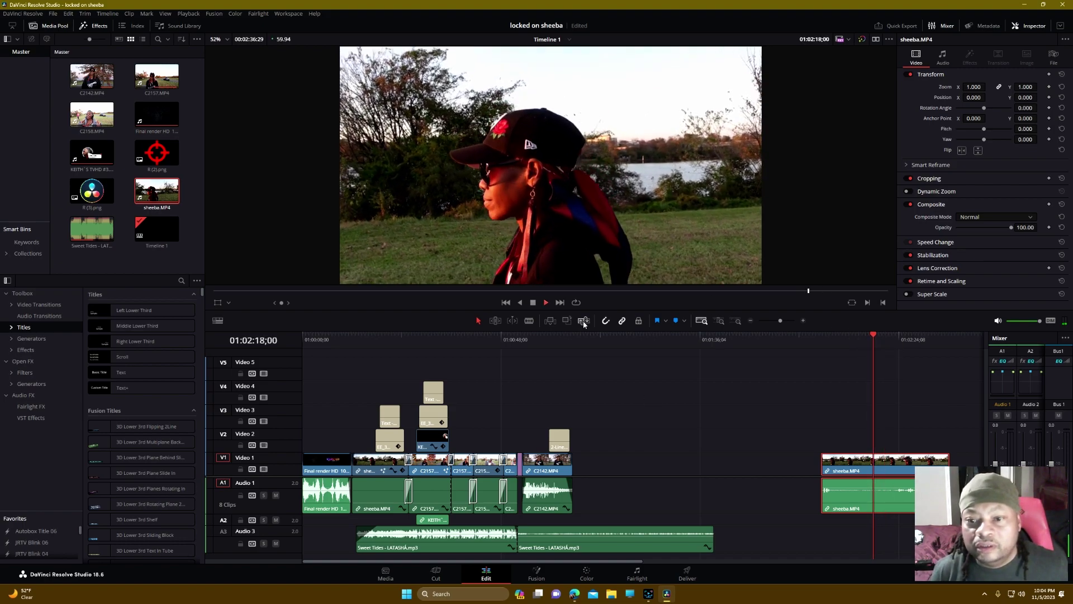
pyautogui.click(532, 302)
pyautogui.click(860, 339)
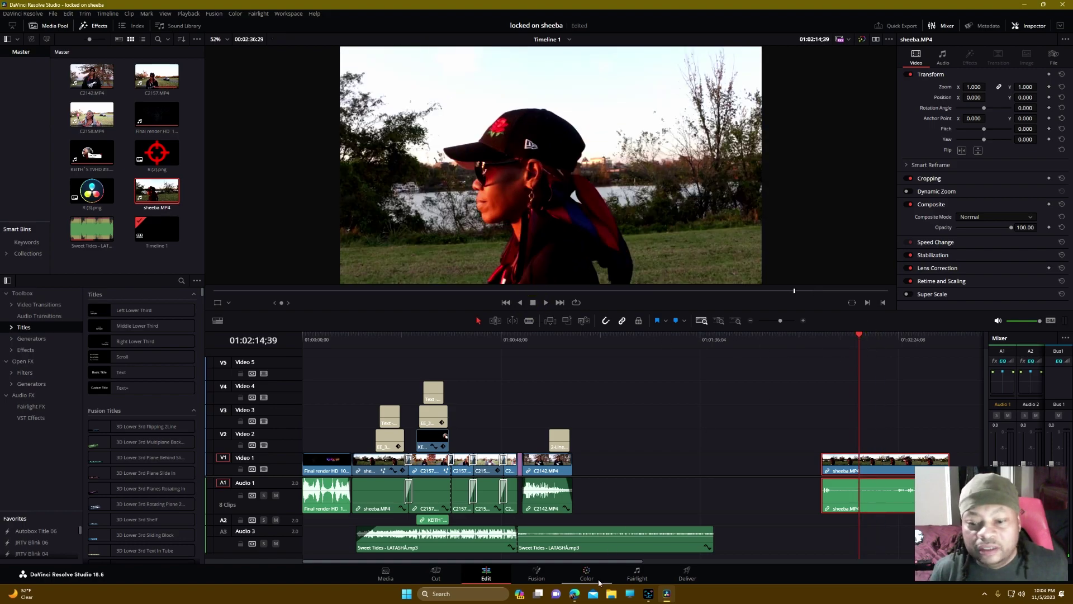
pyautogui.click(537, 573)
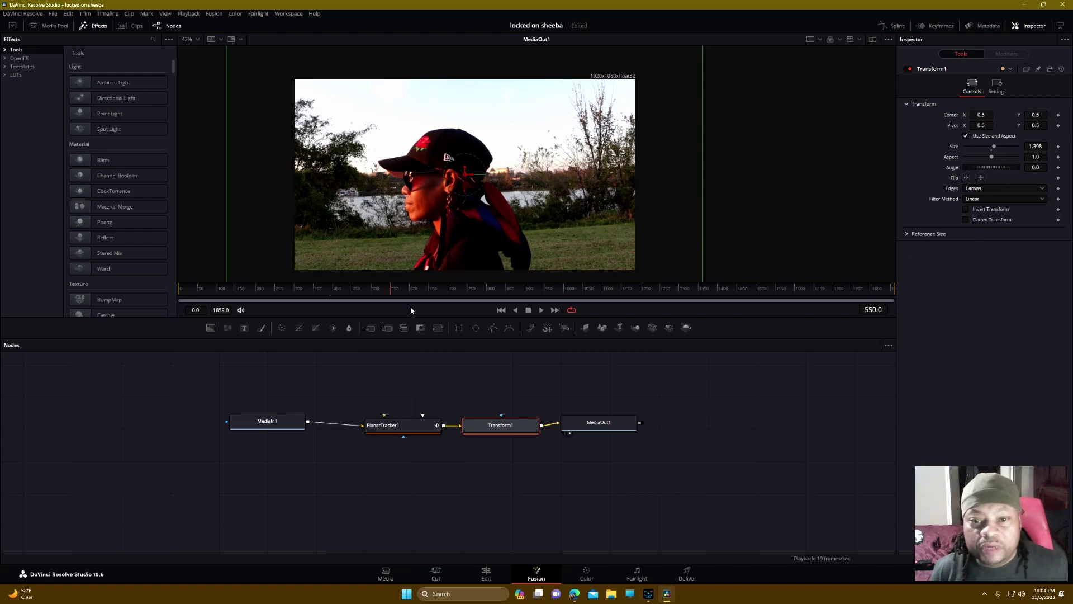
# Stop playback, raise Transform1 size to 1.535, and go back to the Edit timeline
pyautogui.click(529, 312)
pyautogui.scroll(-1, 497, 232)
pyautogui.scroll(1, 497, 232)
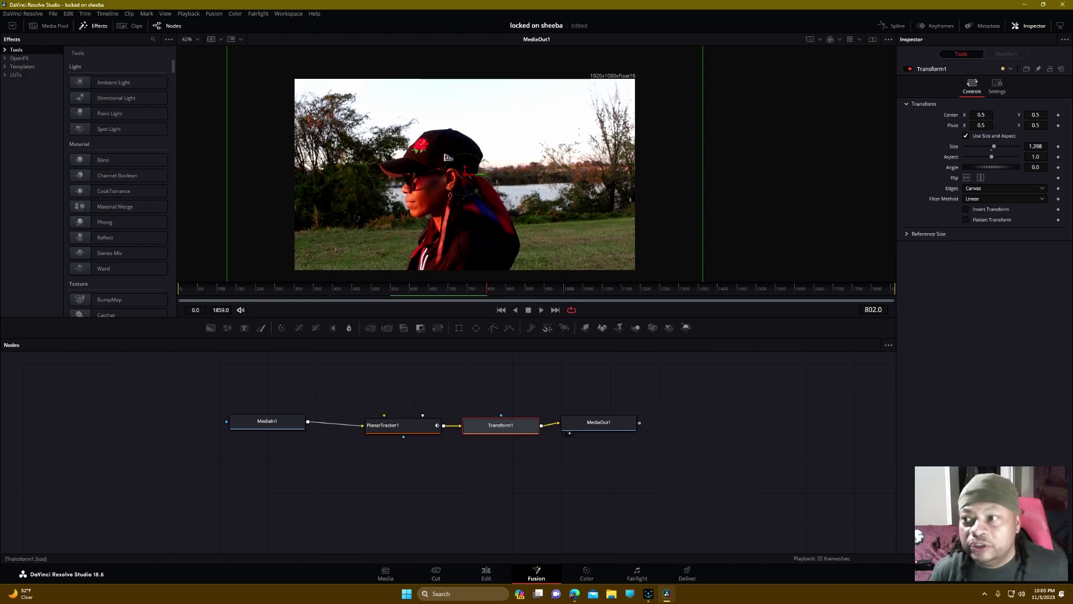
pyautogui.moveTo(1027, 145); pyautogui.dragTo(1054, 146)
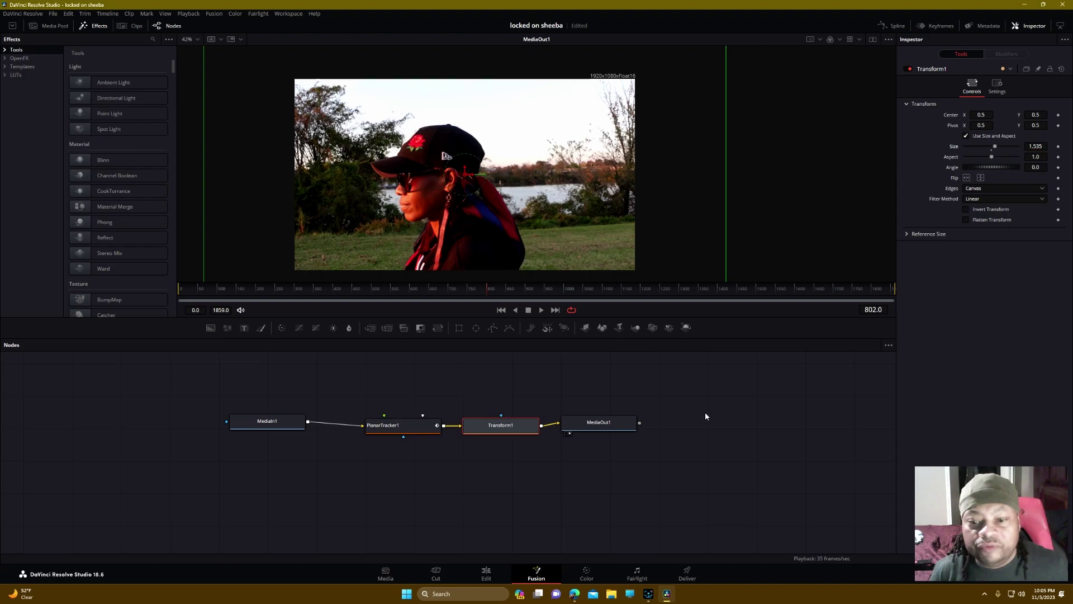
pyautogui.click(486, 574)
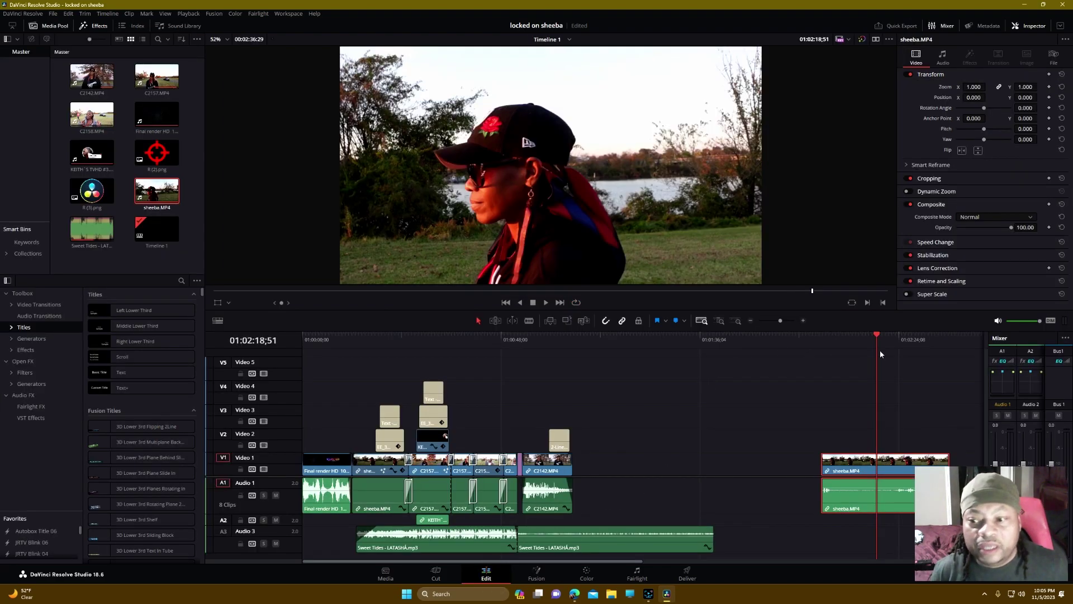
pyautogui.click(821, 338)
pyautogui.click(546, 302)
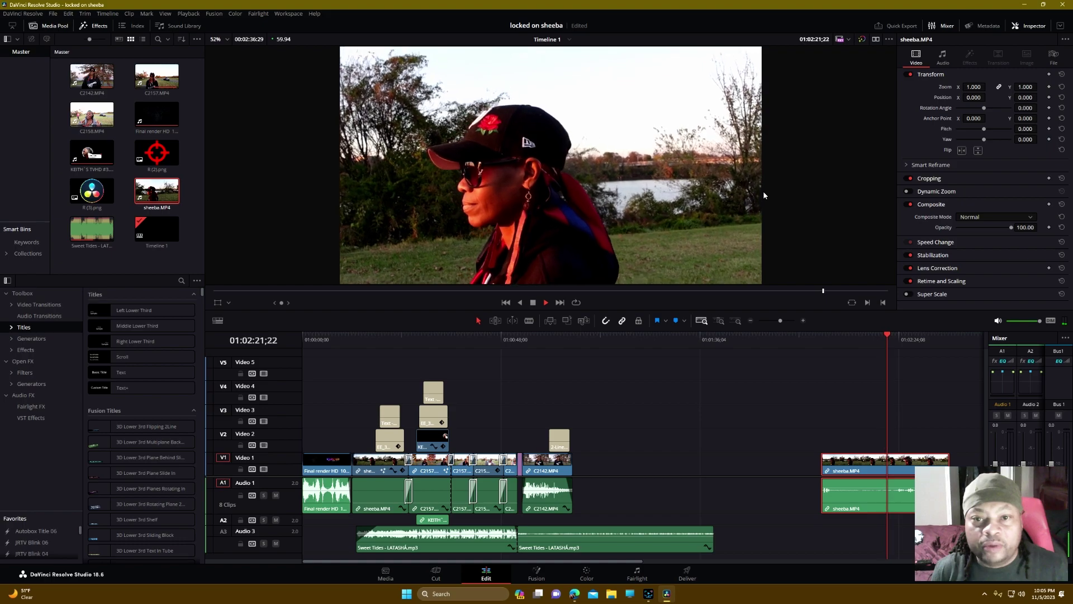
pyautogui.click(534, 302)
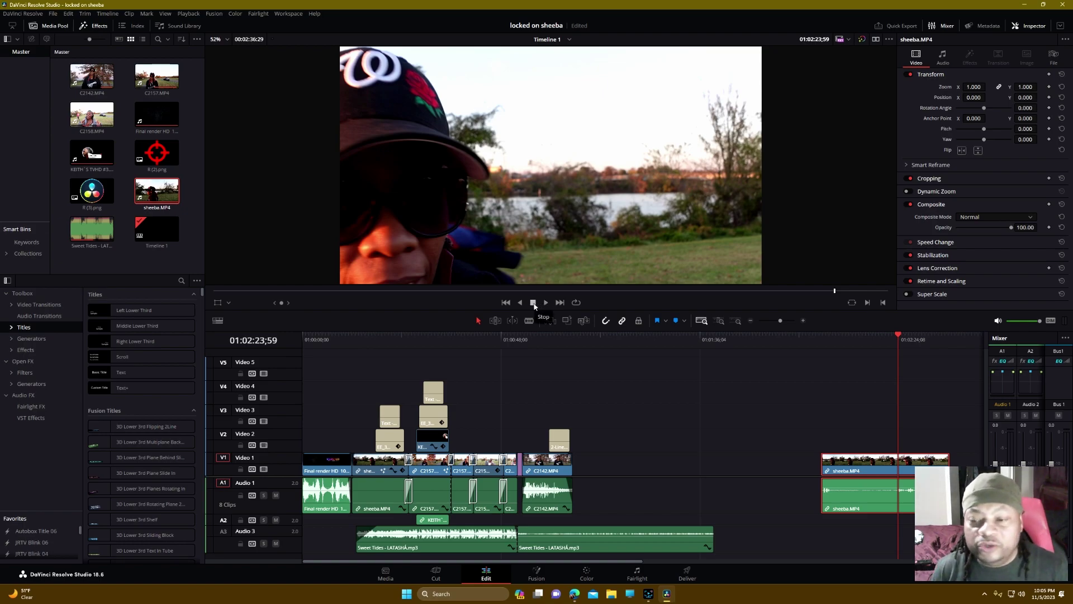
pyautogui.click(820, 340)
pyautogui.click(841, 338)
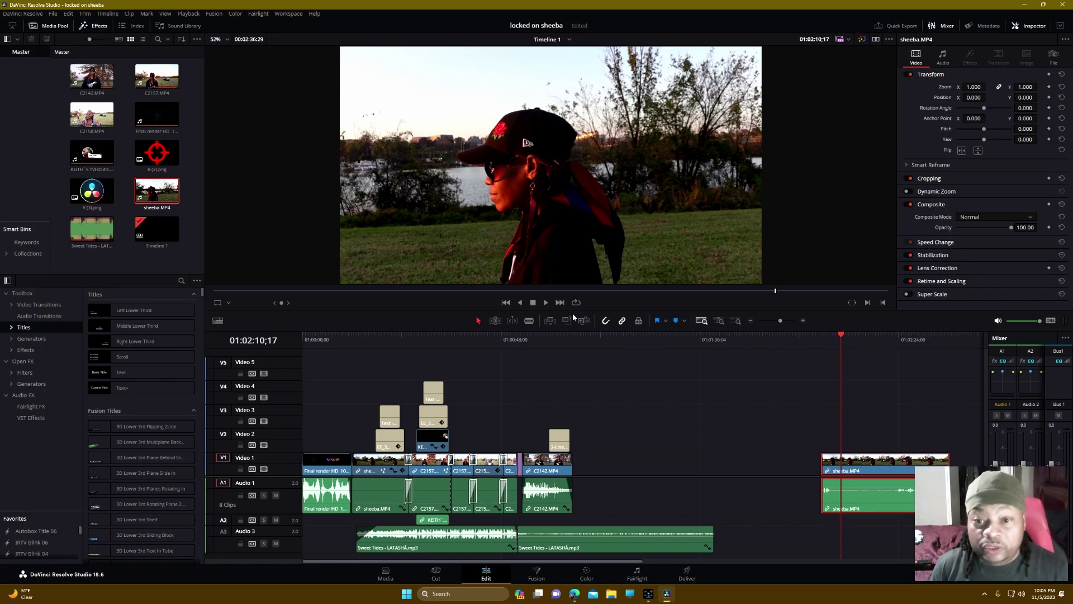
pyautogui.click(827, 340)
pyautogui.click(546, 303)
pyautogui.click(534, 303)
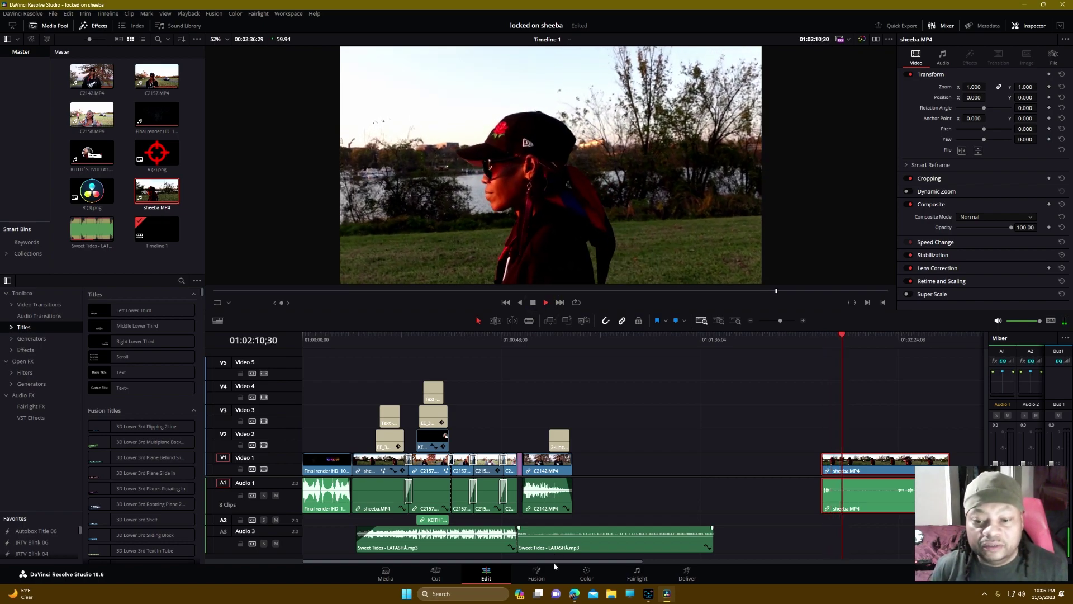
pyautogui.moveTo(555, 561); pyautogui.dragTo(760, 538)
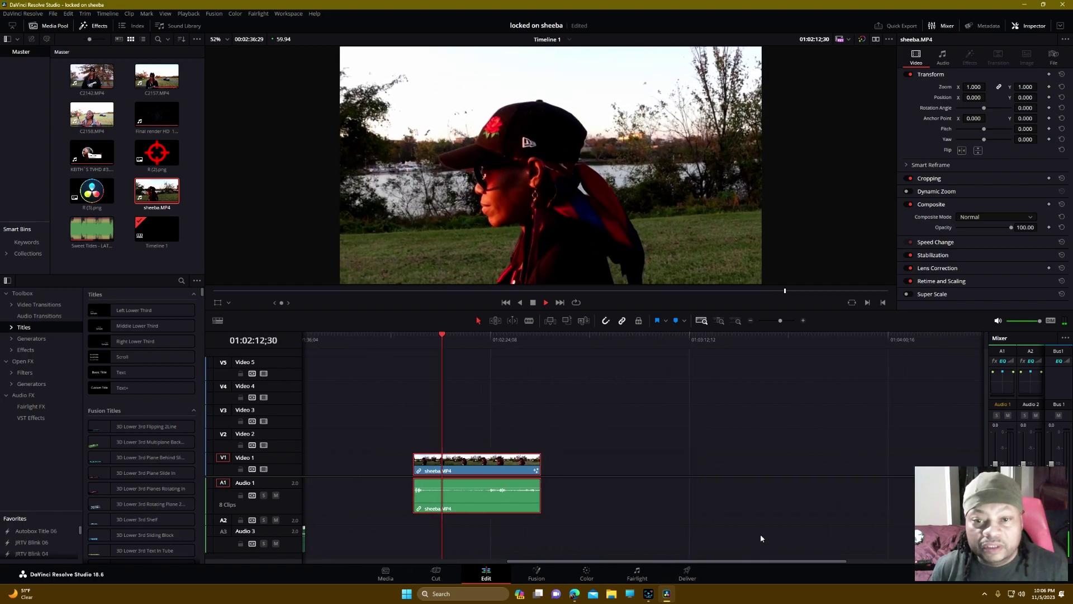
pyautogui.click(418, 334)
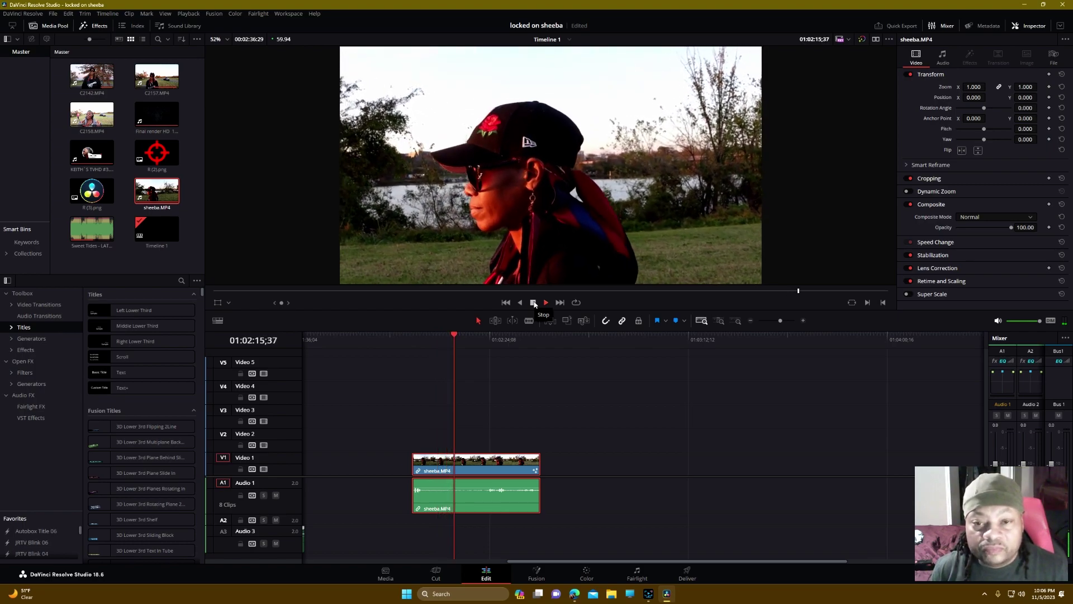
pyautogui.click(427, 339)
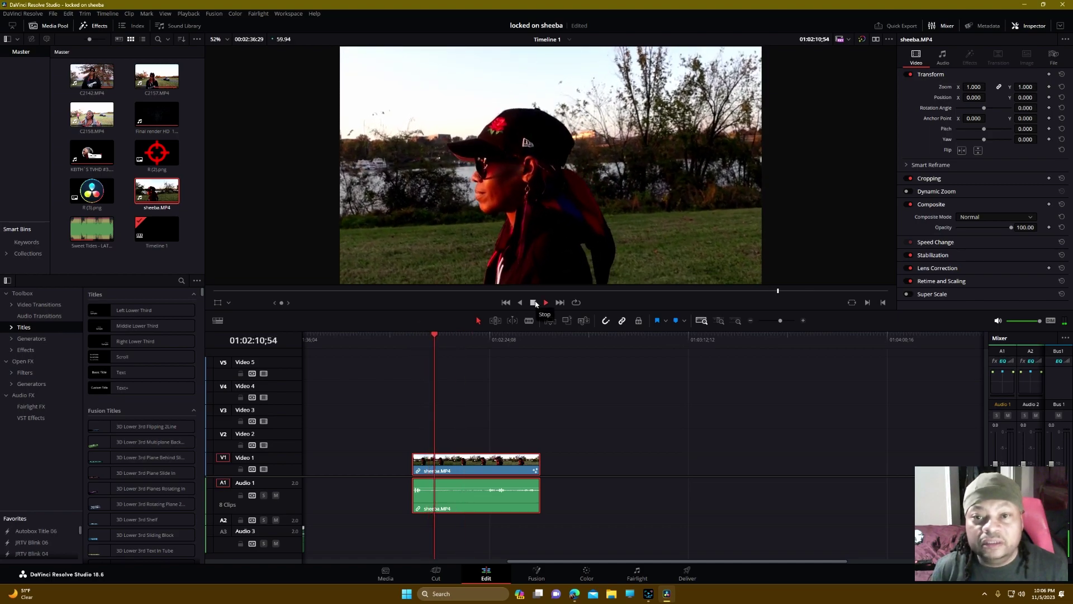